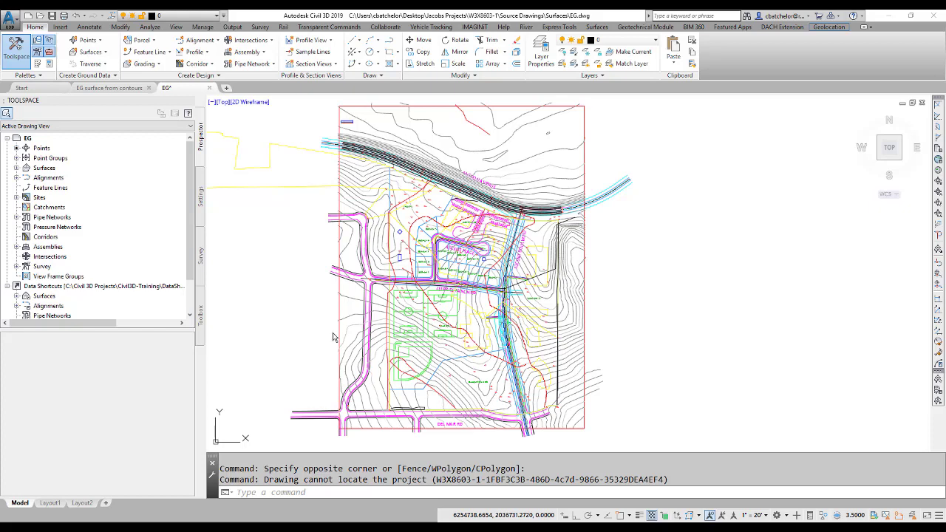
Window-select two contour polylines and check their properties with CH
scroll(351, 324, "up", 4)
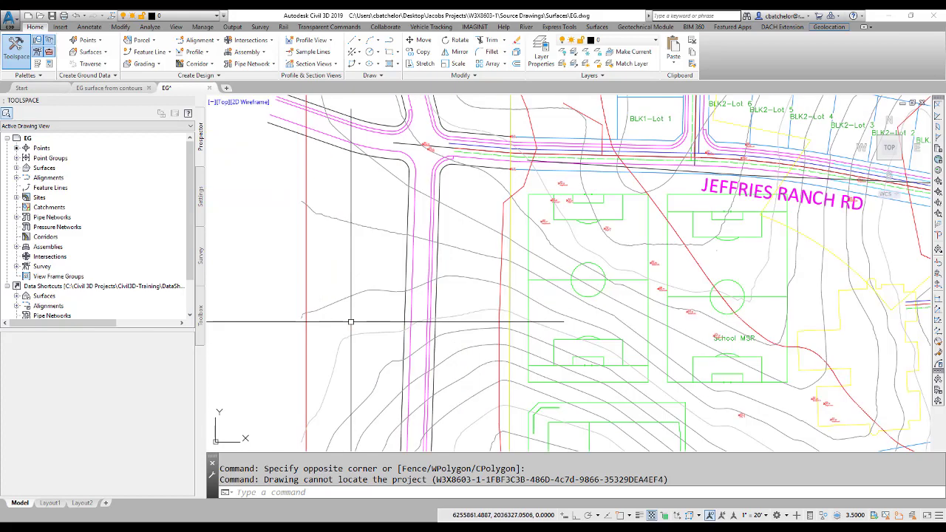
left_click(351, 324)
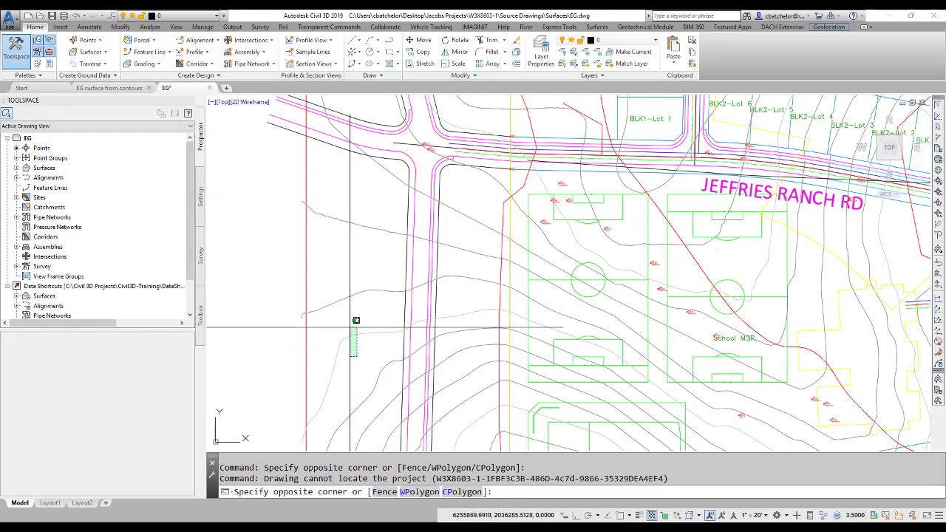
left_click(332, 282)
type("ch")
key("Return")
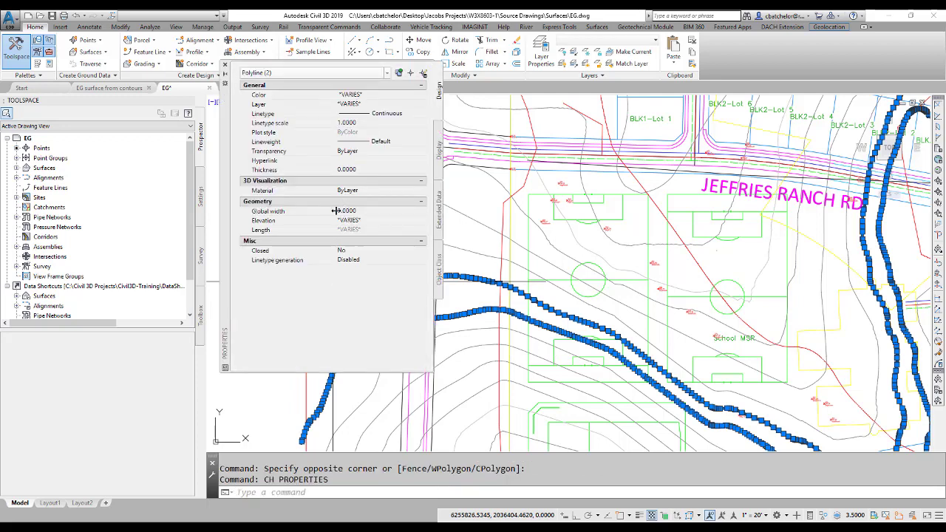
key("Escape")
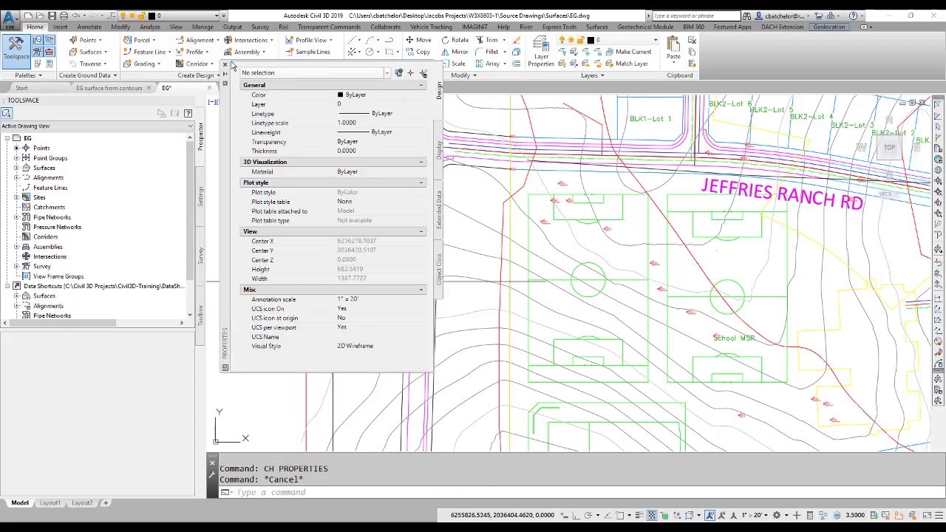
left_click(226, 65)
Select all similar contours (62) and copy them to the clipboard
left_click(373, 275)
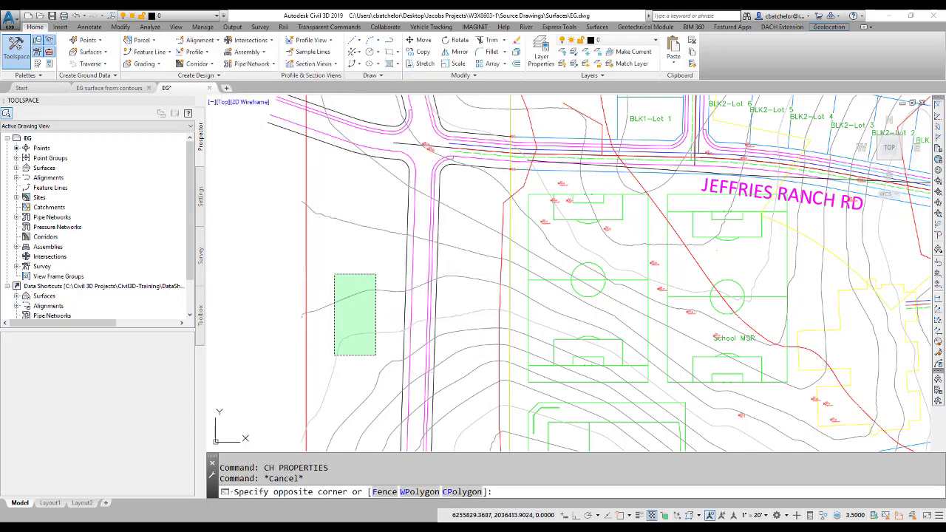
left_click(309, 385)
right_click(335, 276)
left_click(368, 398)
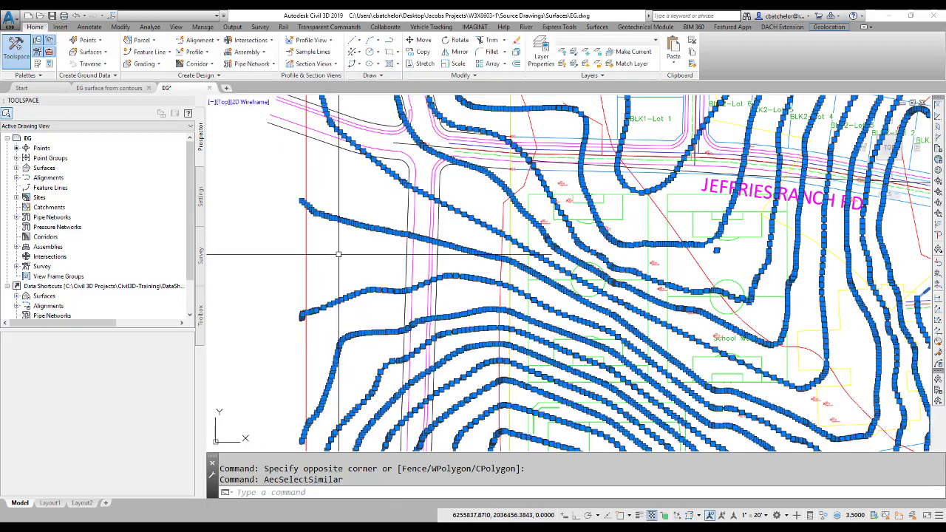
scroll(323, 262, "down", 7)
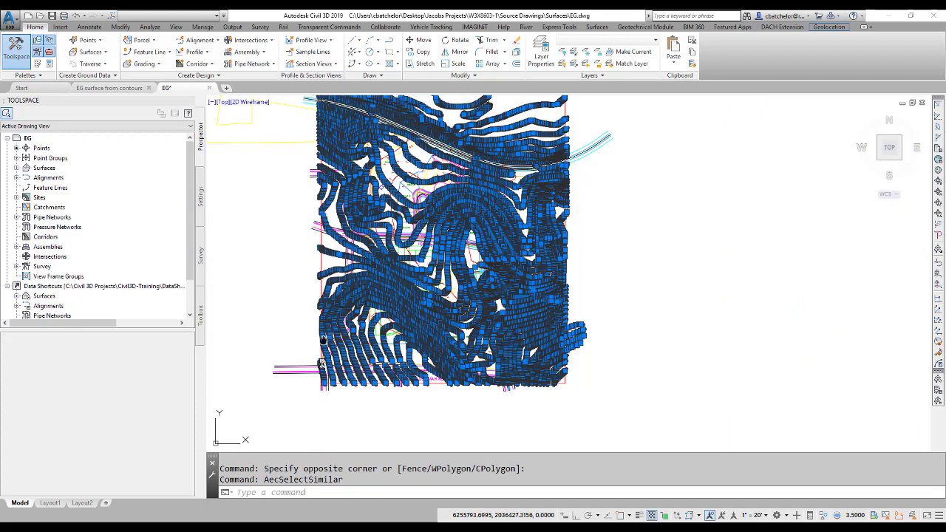
middle_click_drag(322, 358, 321, 324)
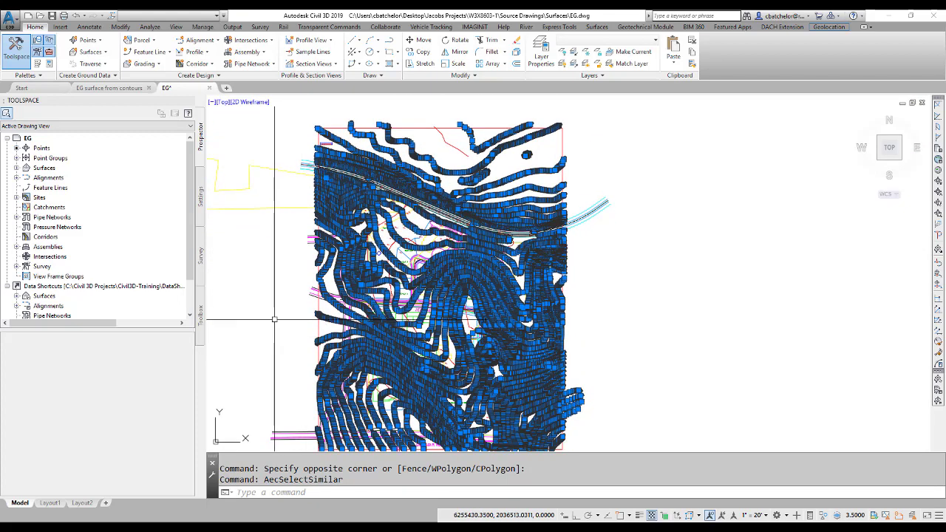
right_click(274, 320)
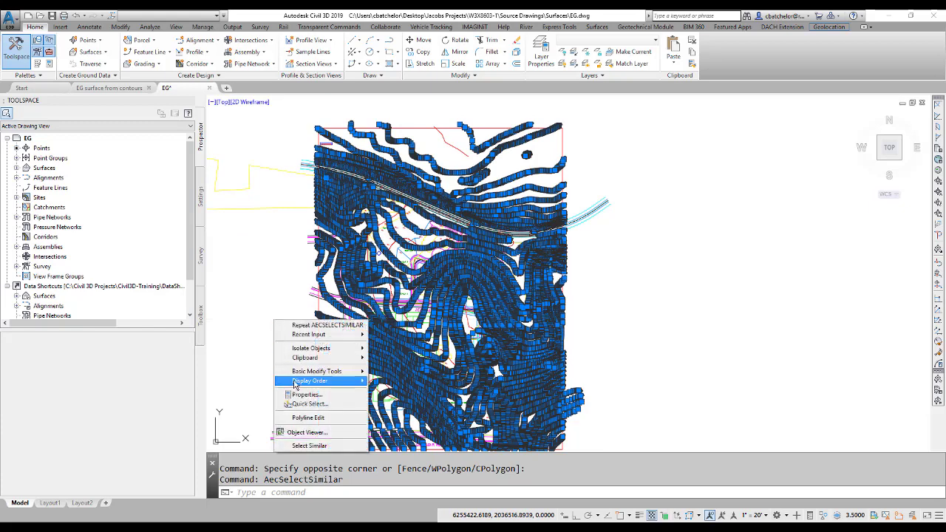
mouse_move(302, 361)
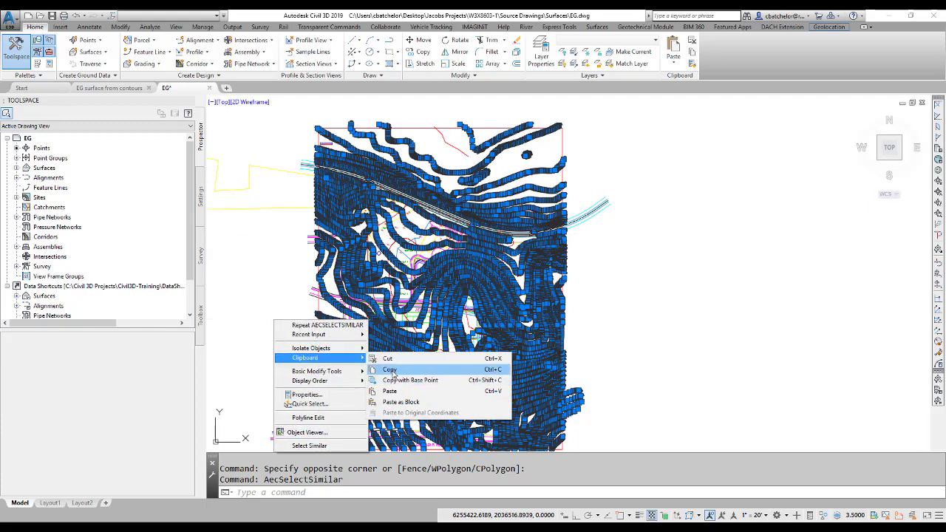
left_click(392, 373)
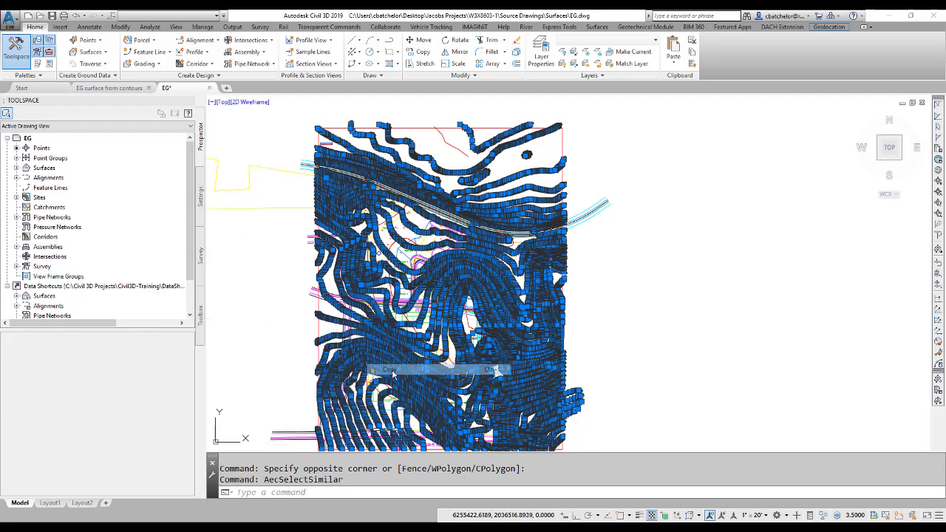
Paste the contours at original coordinates into the EG surface from contours drawing
left_click(110, 89)
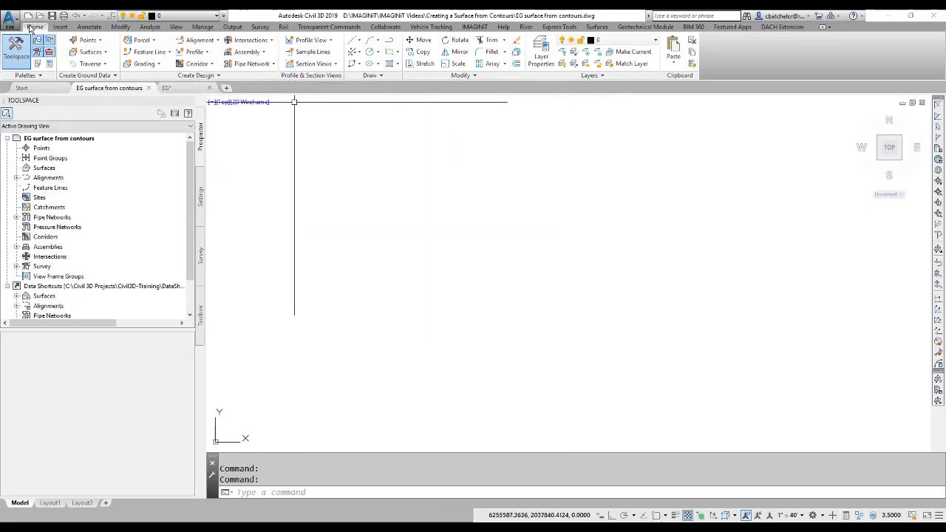
left_click(673, 64)
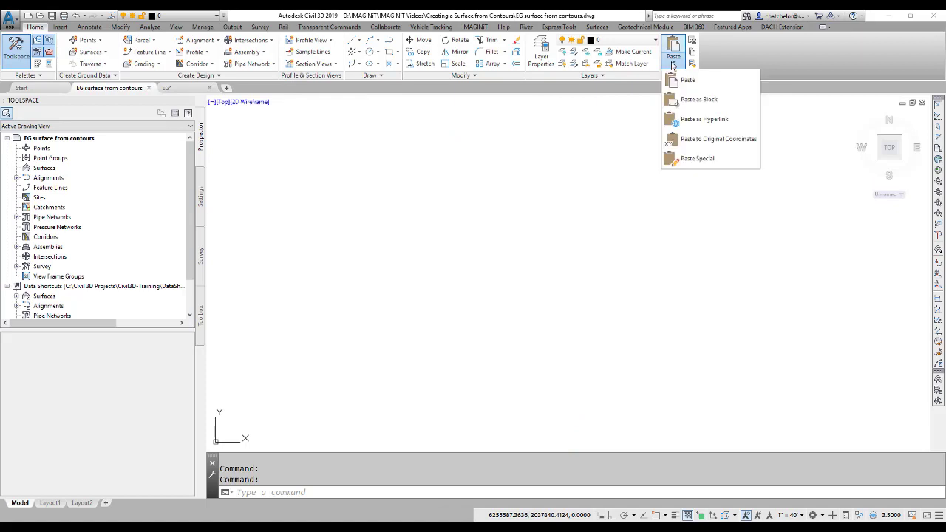
left_click(710, 139)
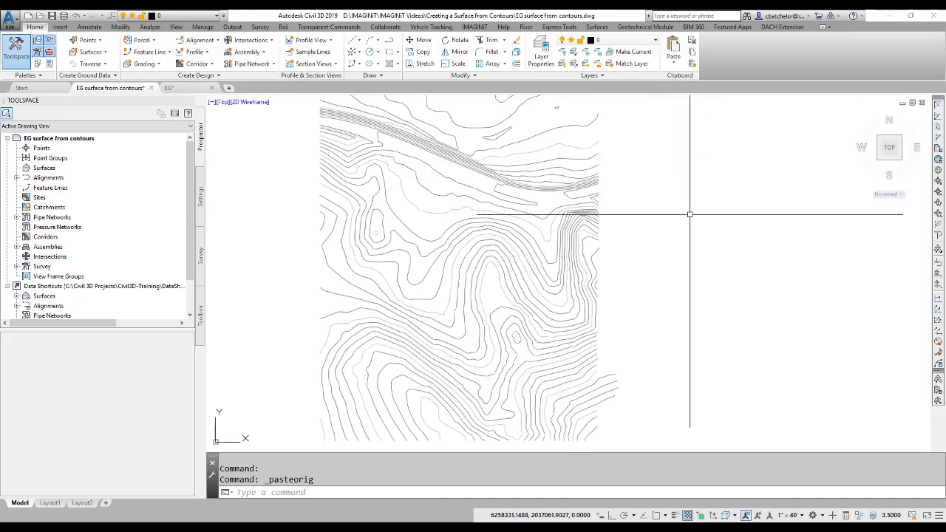
Erase the one stray contour
scroll(540, 303, "up", 3)
left_click(437, 280)
left_click(444, 282)
type("e")
key("Return")
scroll(417, 292, "down", 5)
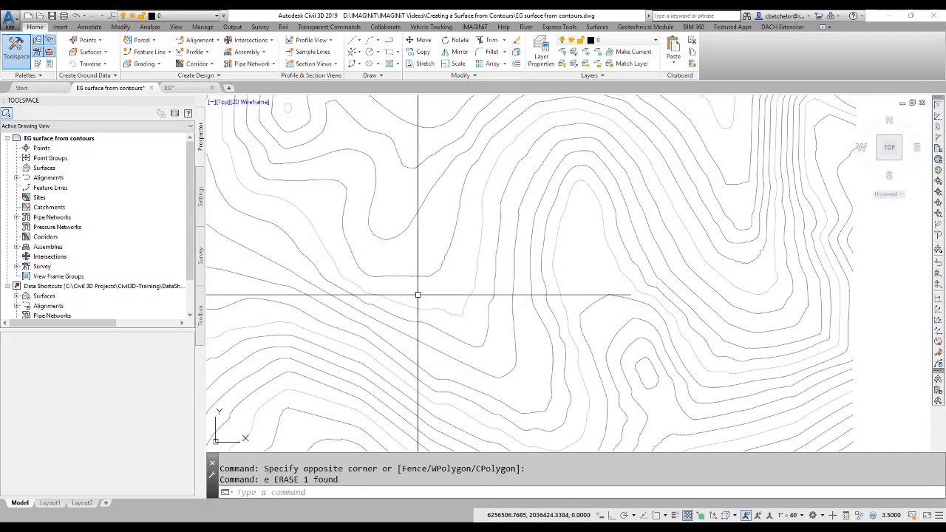
scroll(418, 292, "down", 2)
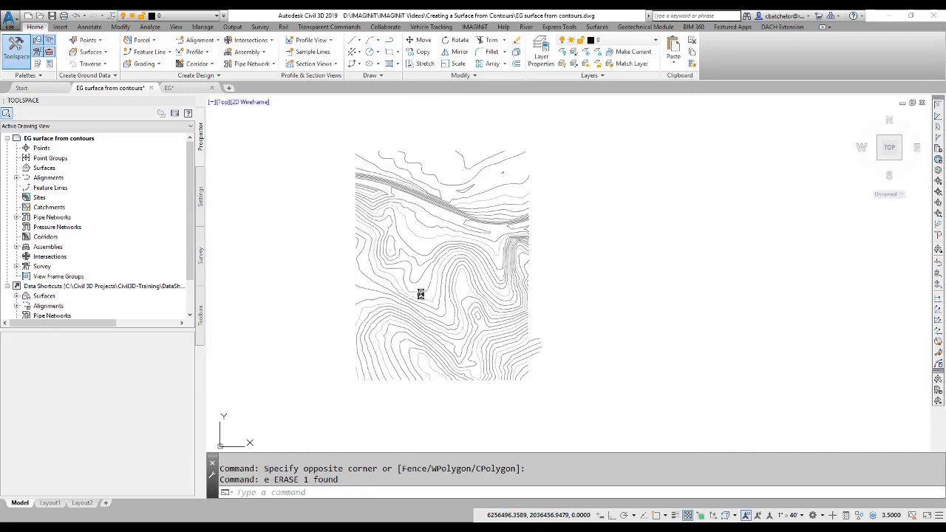
scroll(423, 293, "up", 3)
scroll(363, 275, "down", 3)
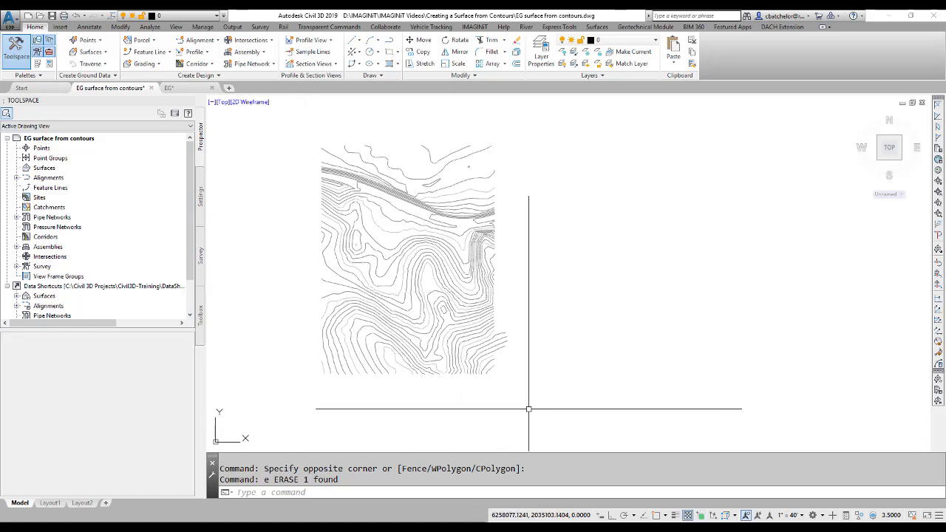
Copy the whole contour set to the right as a second plan
type("c")
key("Return")
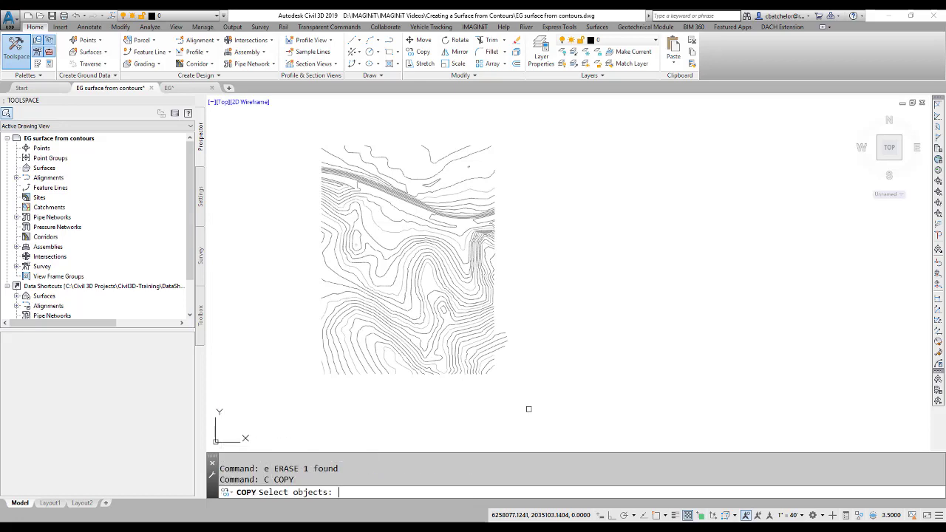
left_click(525, 408)
left_click(296, 145)
key("Return")
left_click(396, 207)
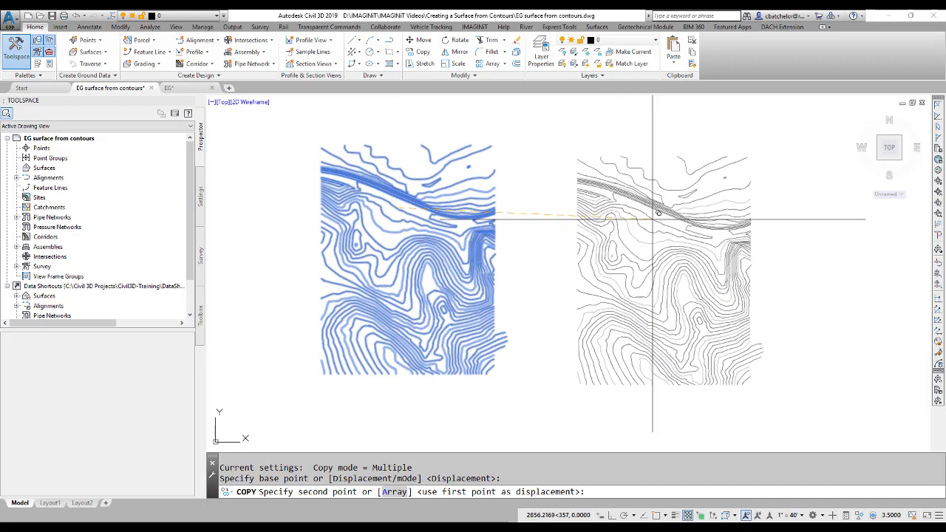
left_click(653, 218)
key("Escape")
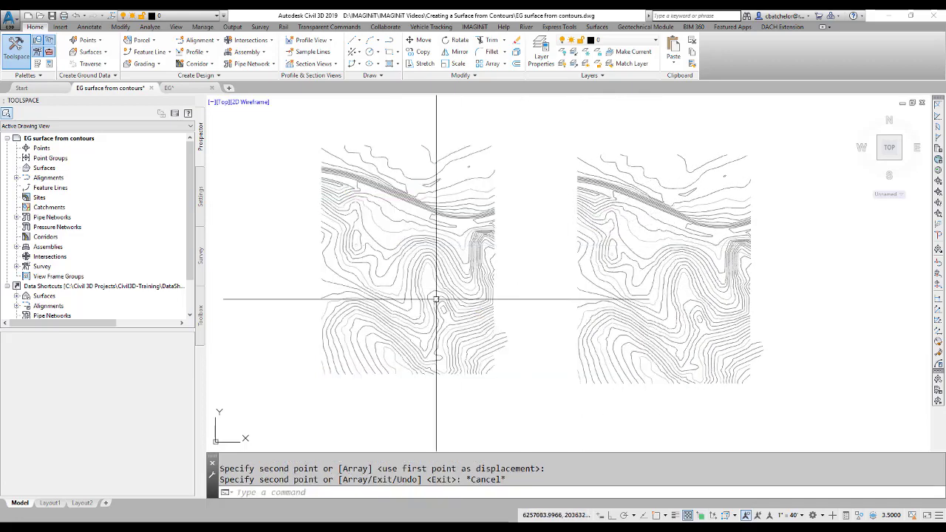
key("Escape")
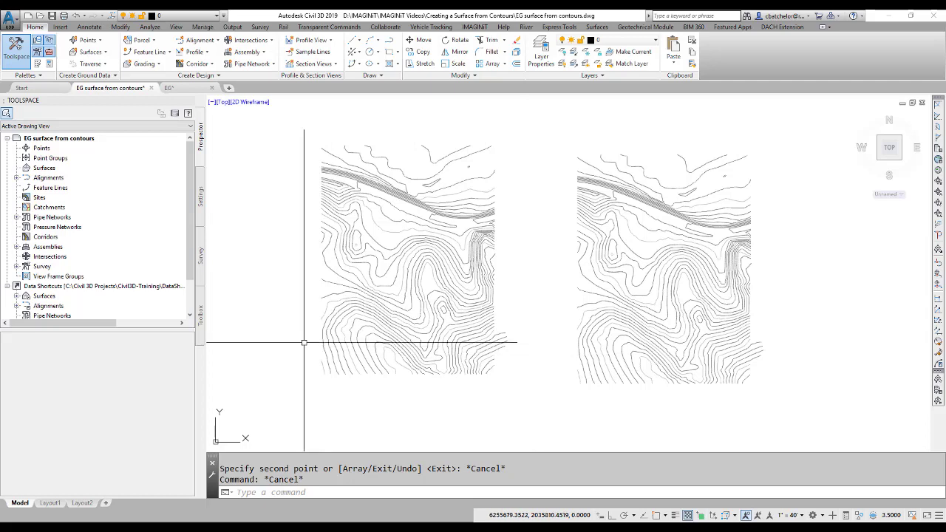
Create a new TIN surface named EG1
right_click(29, 168)
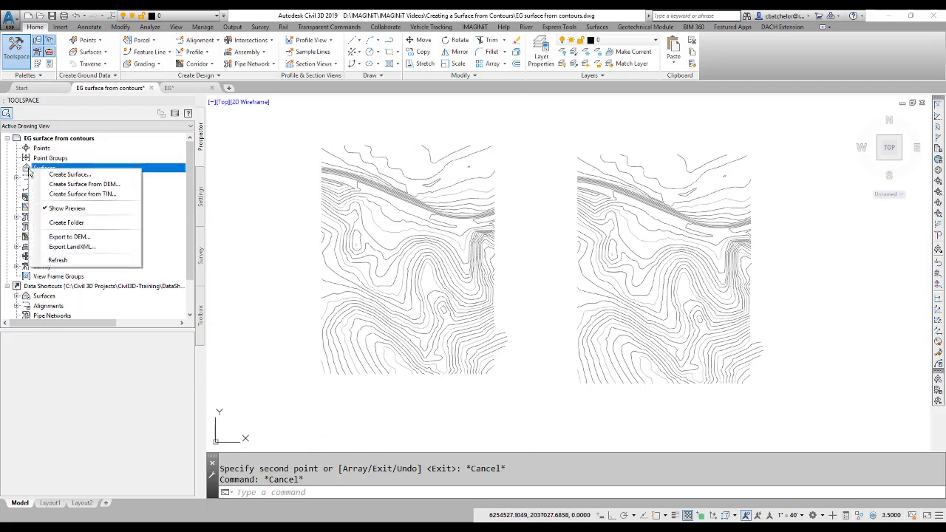
left_click(63, 176)
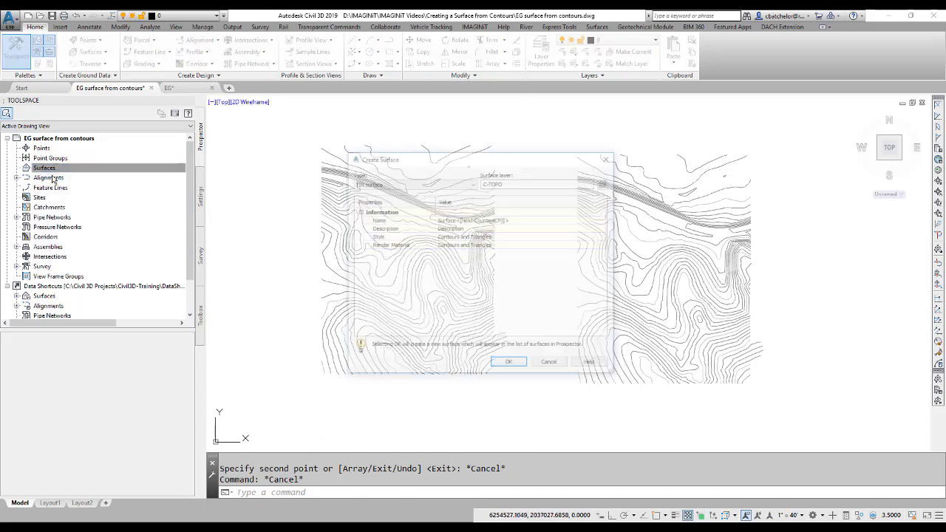
left_click(508, 220)
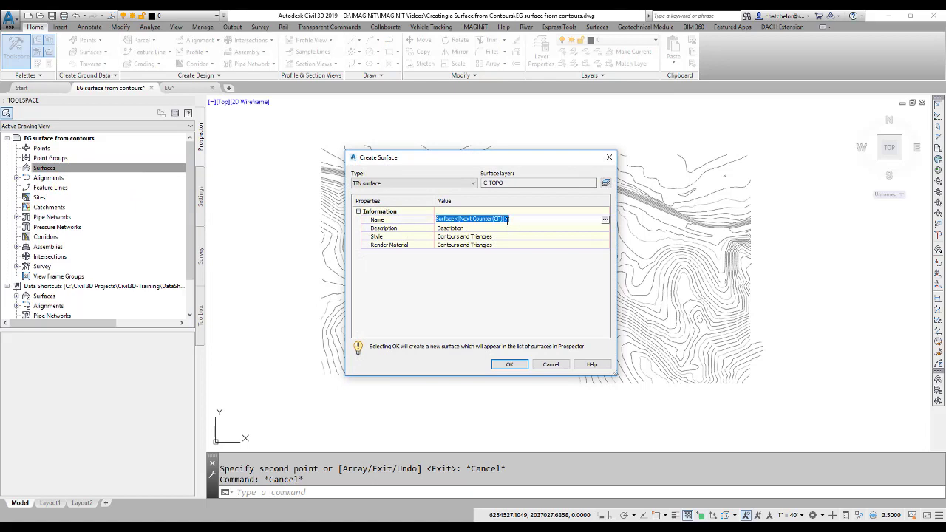
type("EG1")
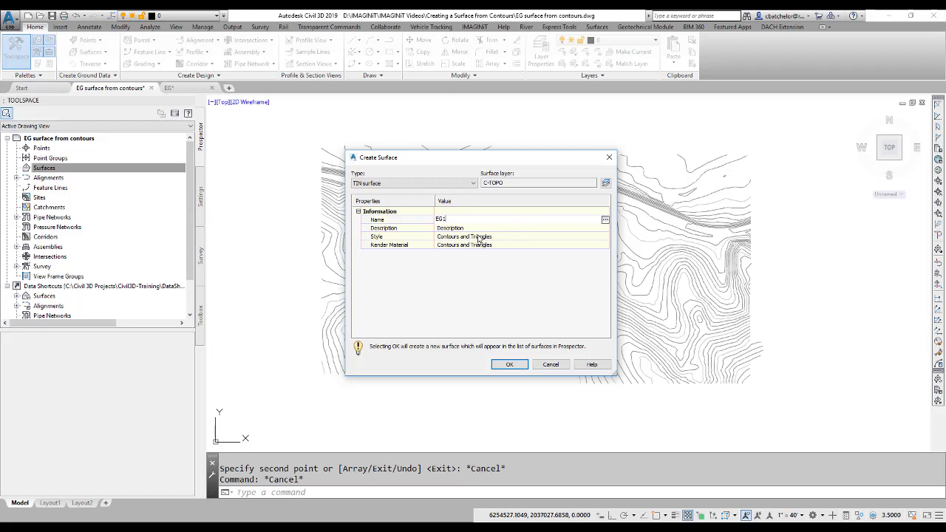
left_click(509, 365)
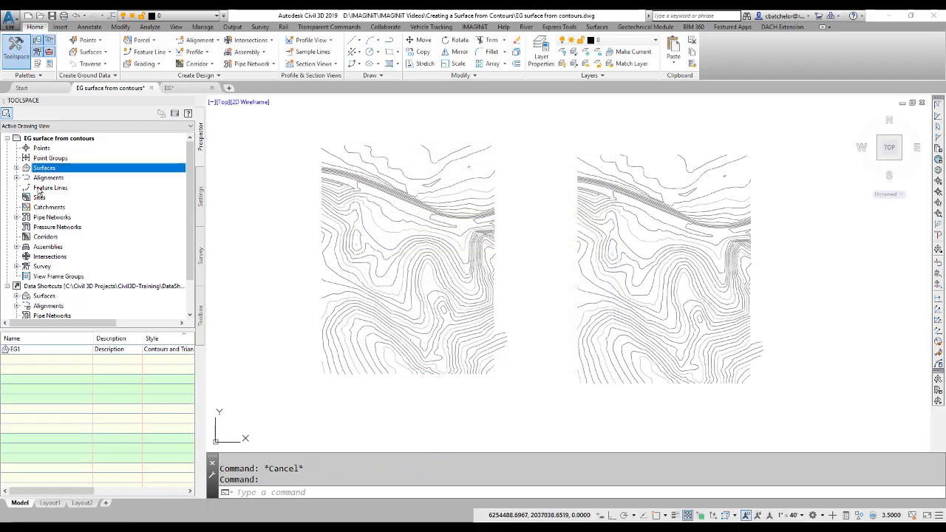
Expand Surfaces, EG1 and its Definition in Prospector
left_click(16, 168)
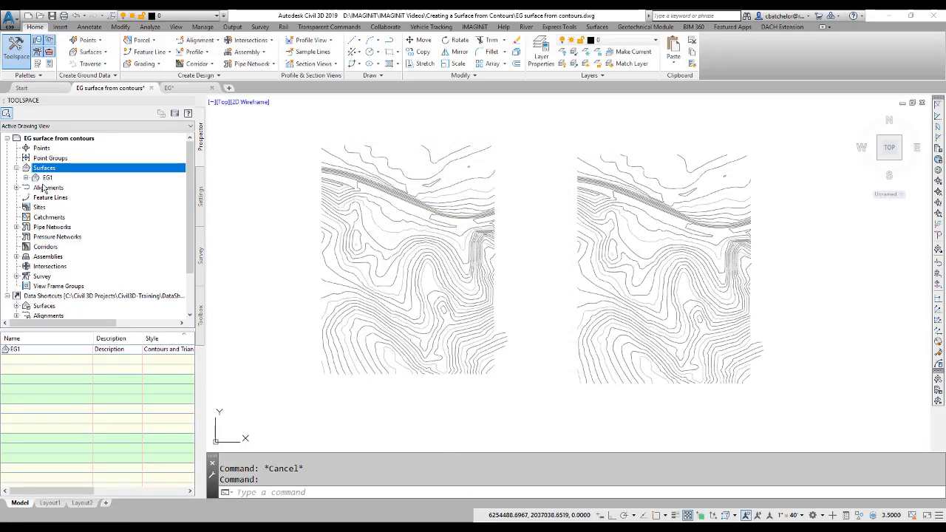
left_click(25, 178)
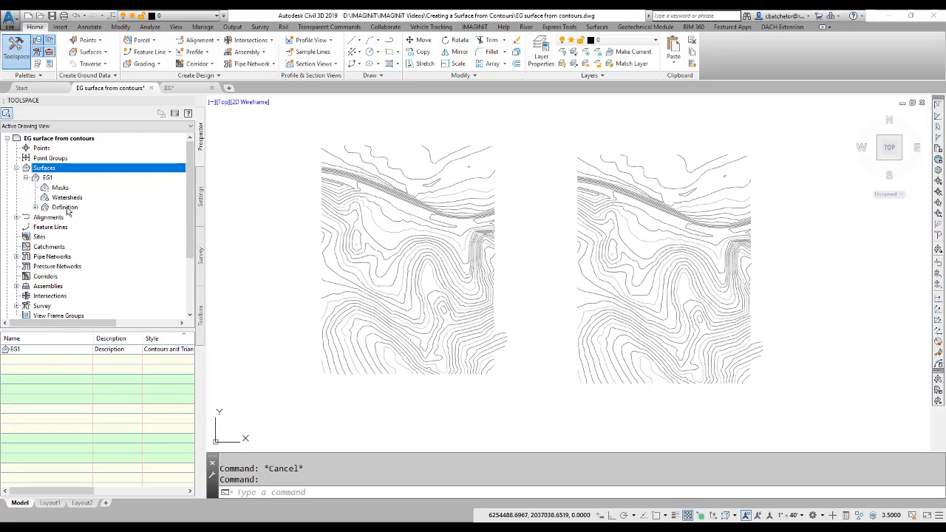
left_click(36, 208)
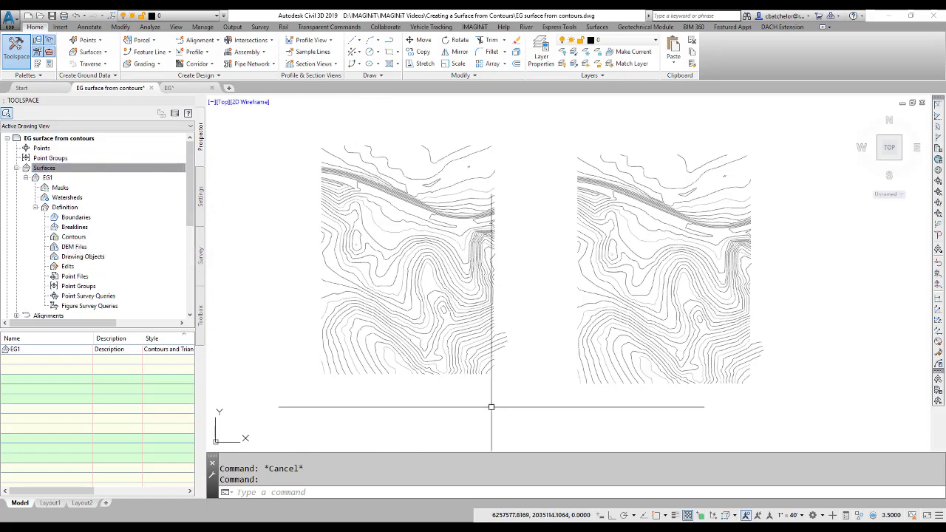
Add the left-plan contours to EG1 as contour data described 'from GIS', keeping default weeding and supplementing
left_click(526, 402)
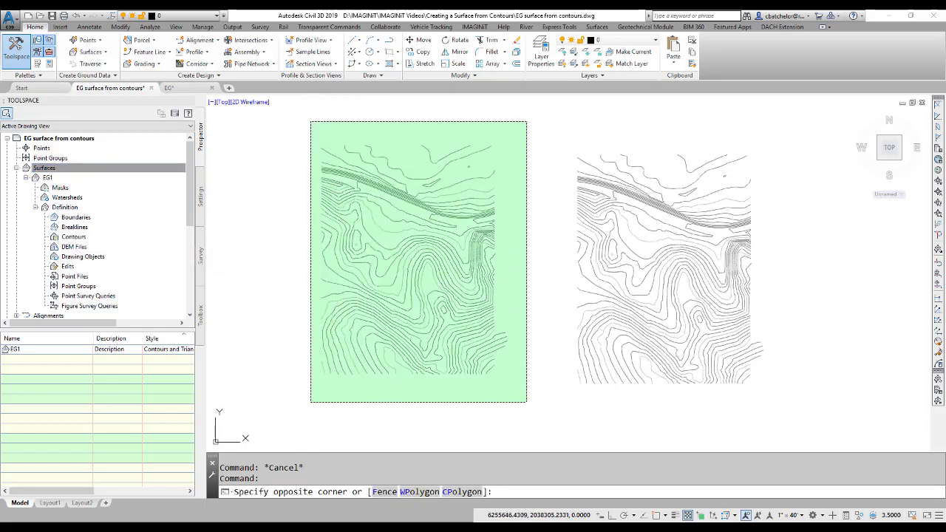
left_click(310, 121)
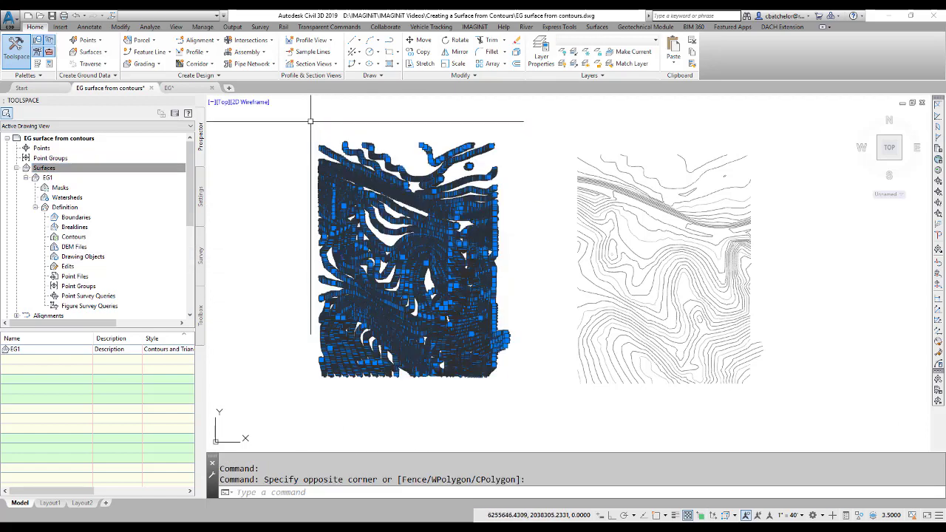
right_click(82, 242)
left_click(104, 242)
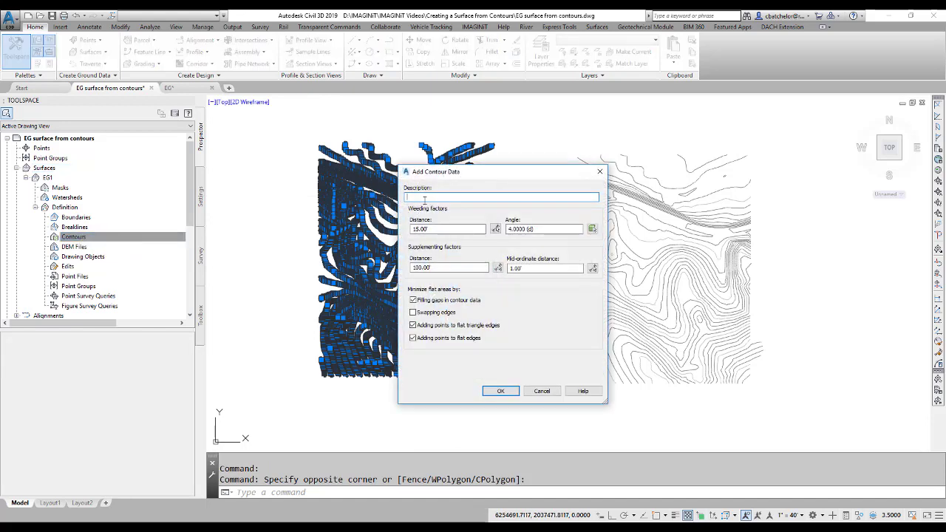
type("from C")
left_click_drag(488, 177, 433, 161)
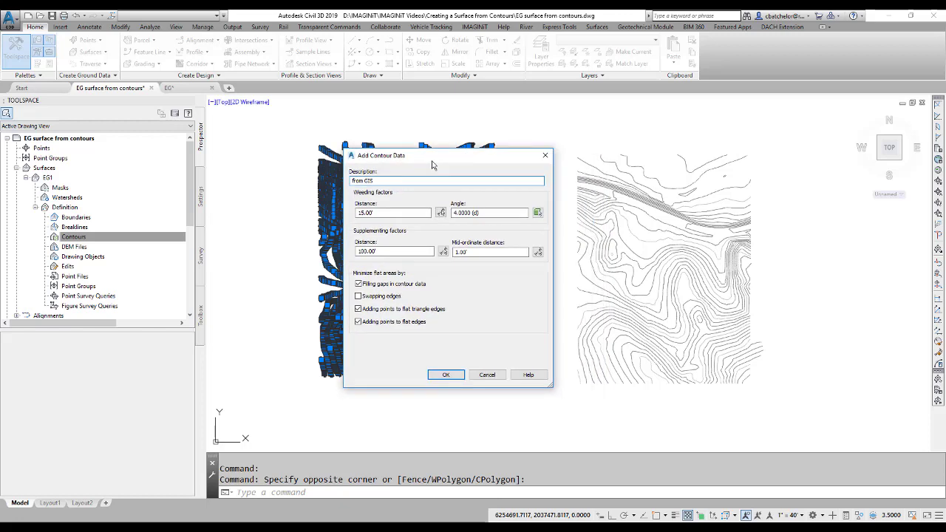
left_click_drag(437, 163, 425, 151)
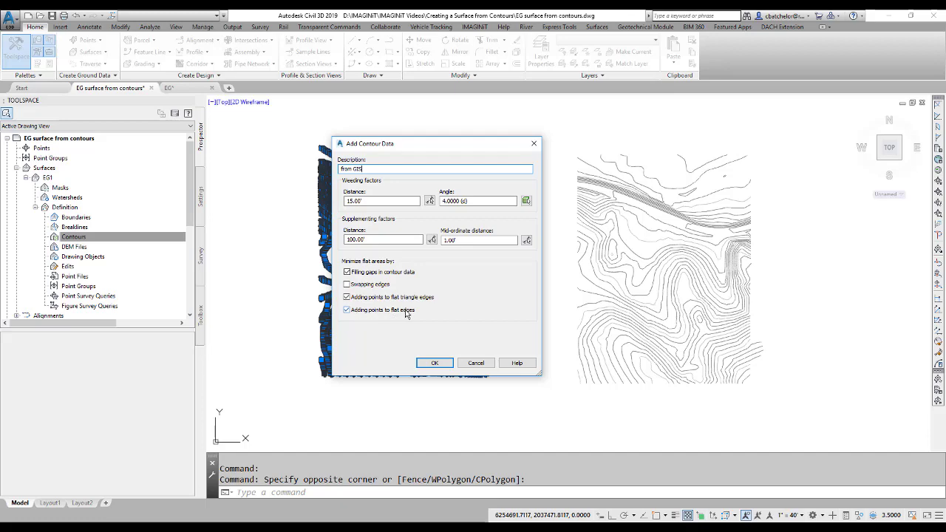
left_click(436, 363)
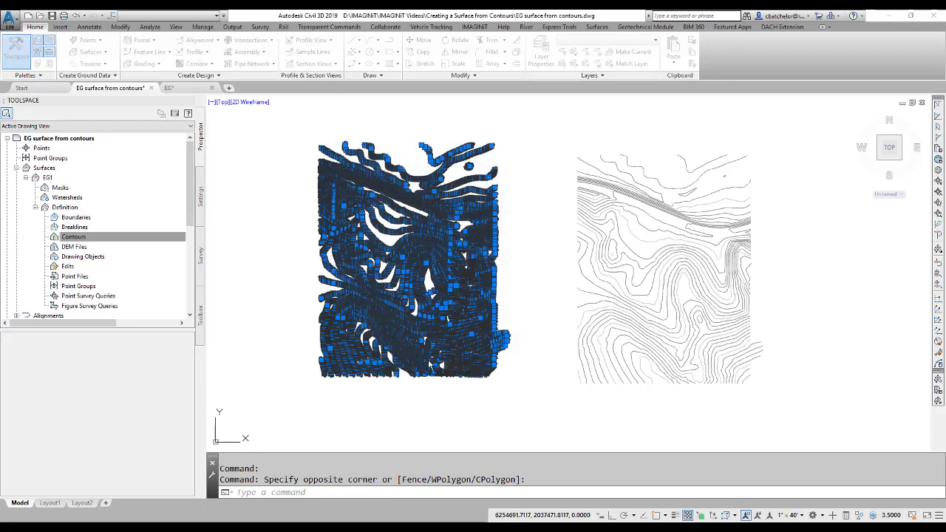
Zoom and pan to inspect the dense EG1 triangle mesh, then clear the selection
scroll(377, 300, "up", 2)
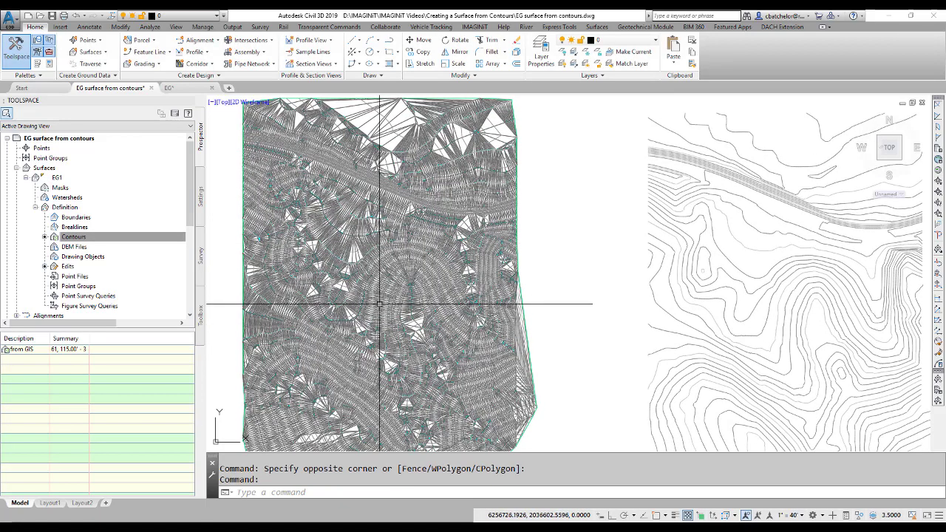
scroll(380, 303, "up", 3)
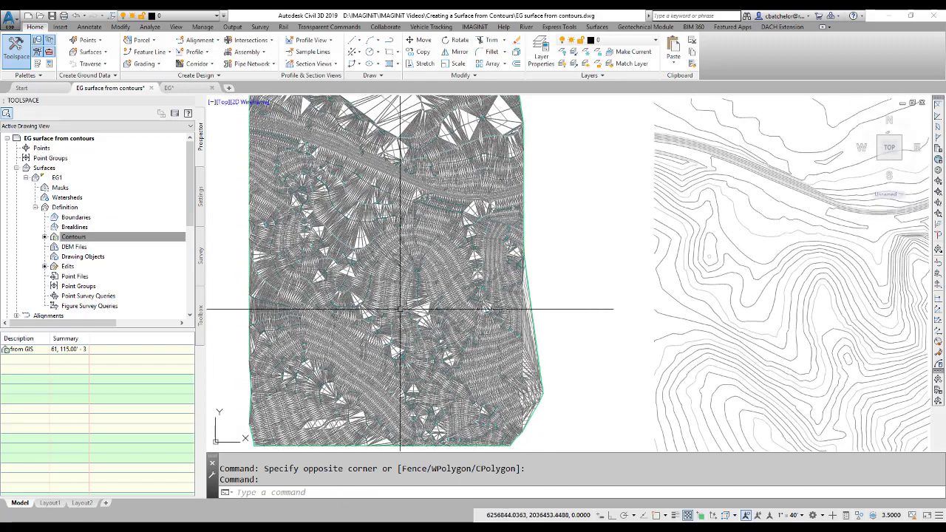
scroll(338, 292, "down", 3)
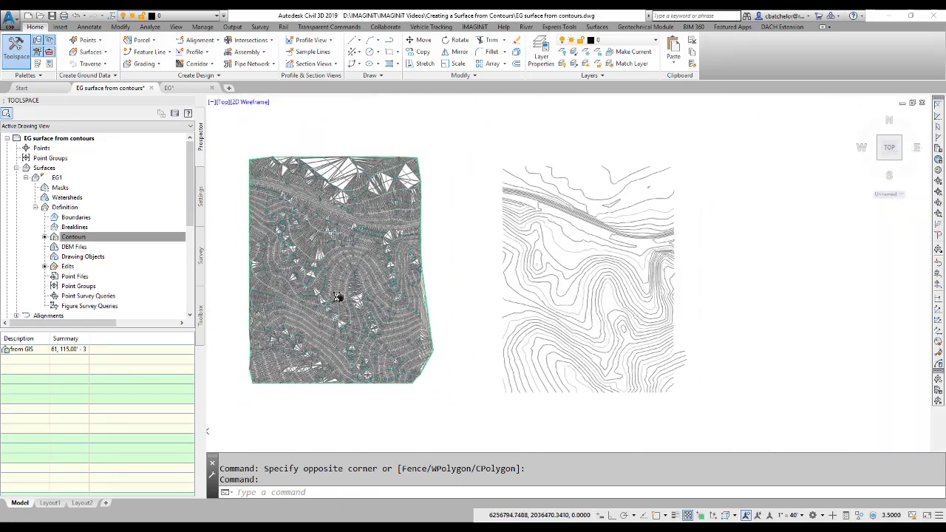
middle_click_drag(336, 296, 333, 296)
key("Escape")
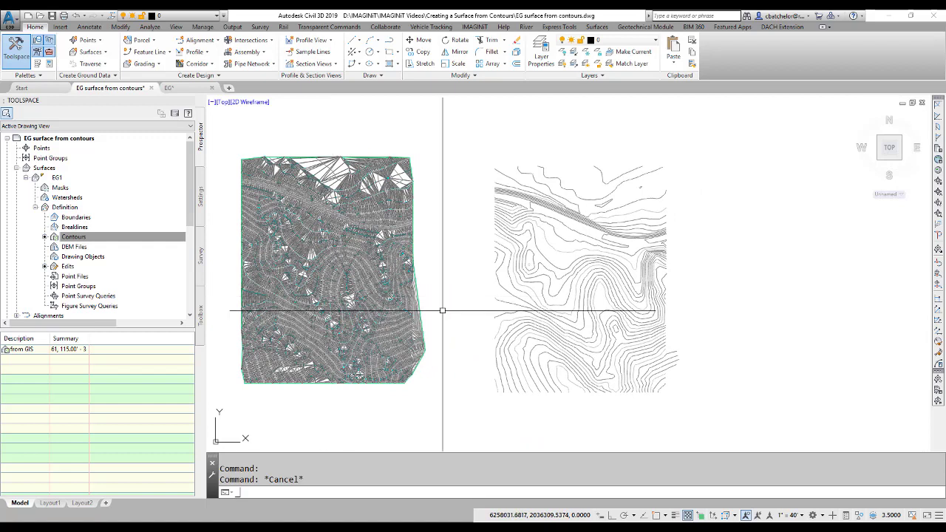
Run MAPCLEAN Simplify Objects at tolerance 2.0 on the 61 right-plan contours, modifying originals
type("_MAPCLEAN")
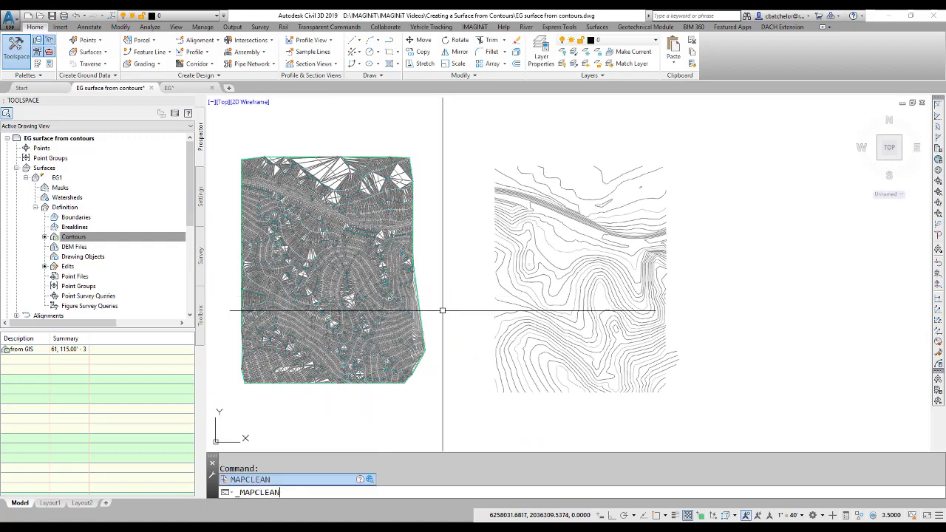
key("Return")
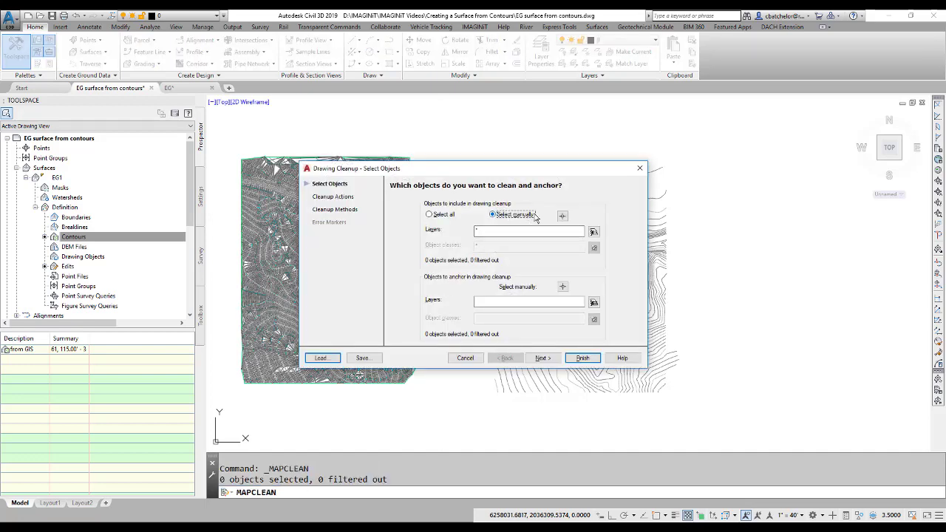
left_click(562, 218)
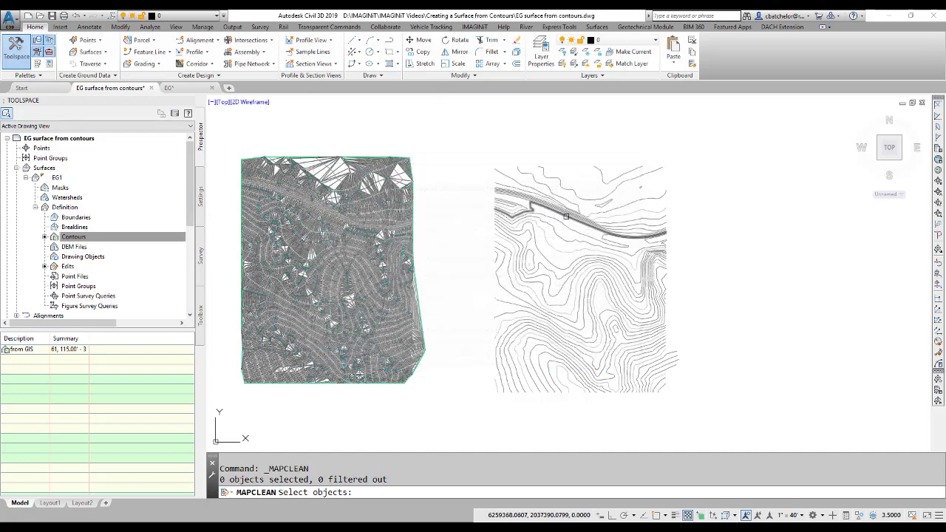
left_click(694, 413)
left_click(481, 159)
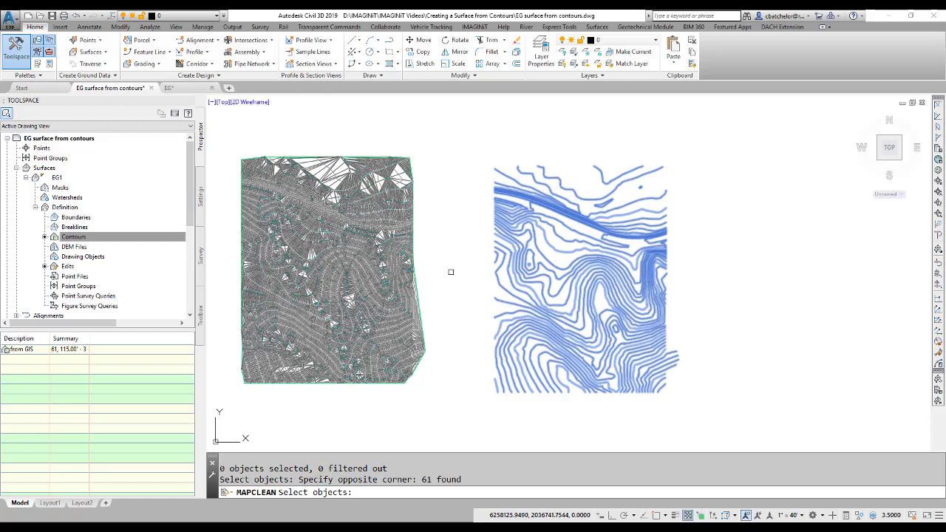
key("Return")
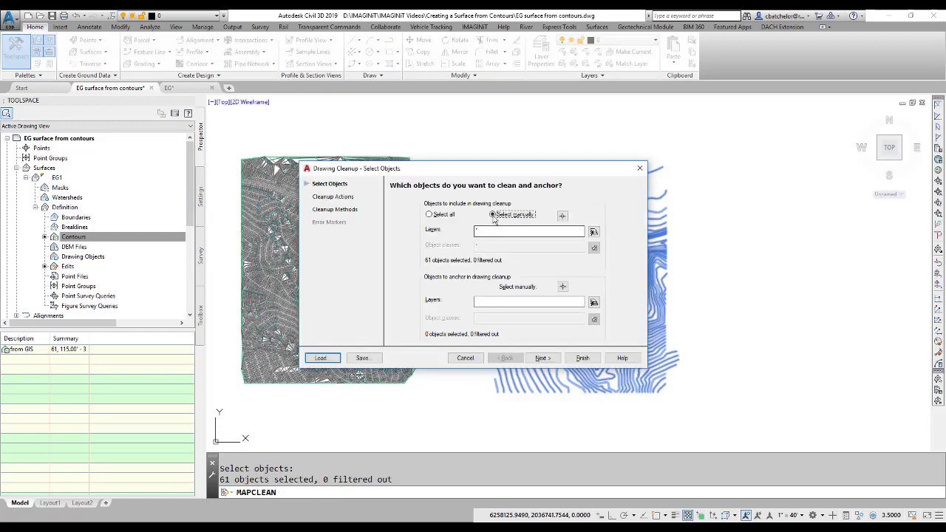
left_click(542, 359)
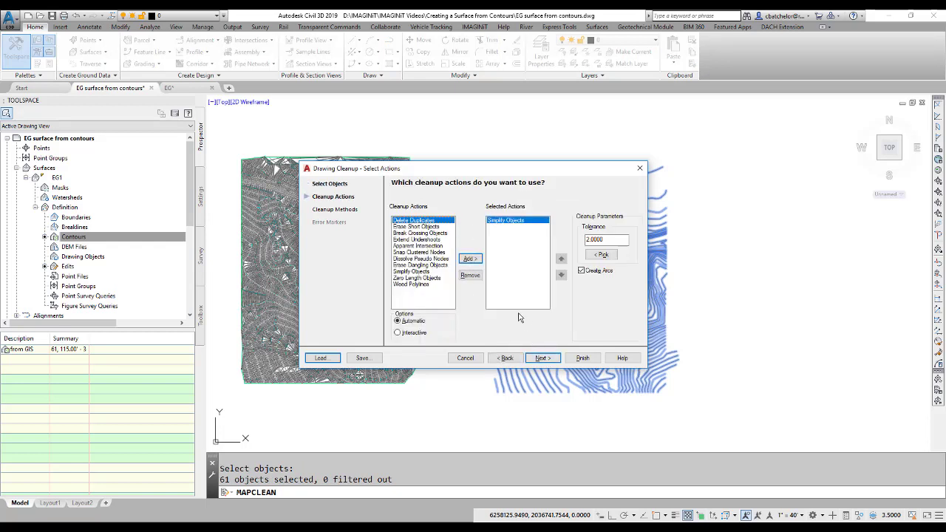
left_click(409, 272)
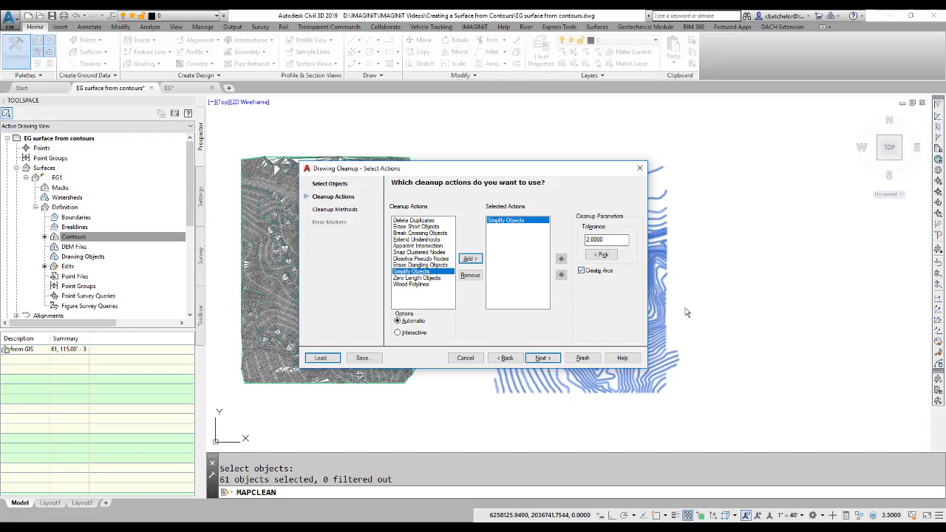
left_click(541, 359)
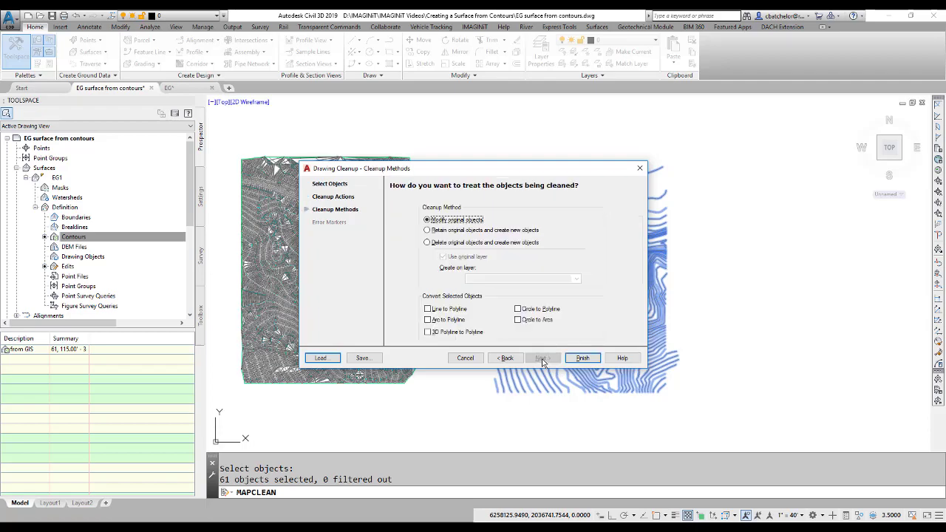
left_click(582, 359)
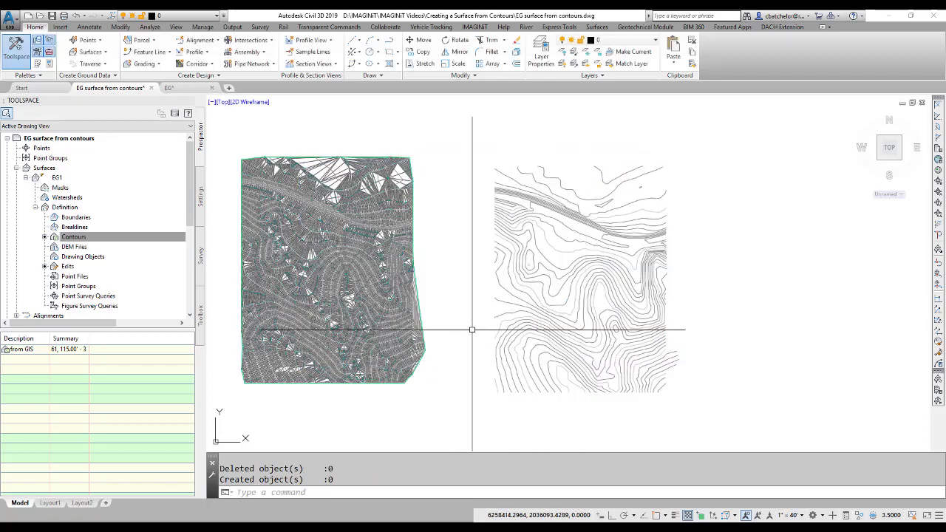
Zoom in and select nearby contours to examine their vertices, then clear the selection
scroll(306, 207, "up", 5)
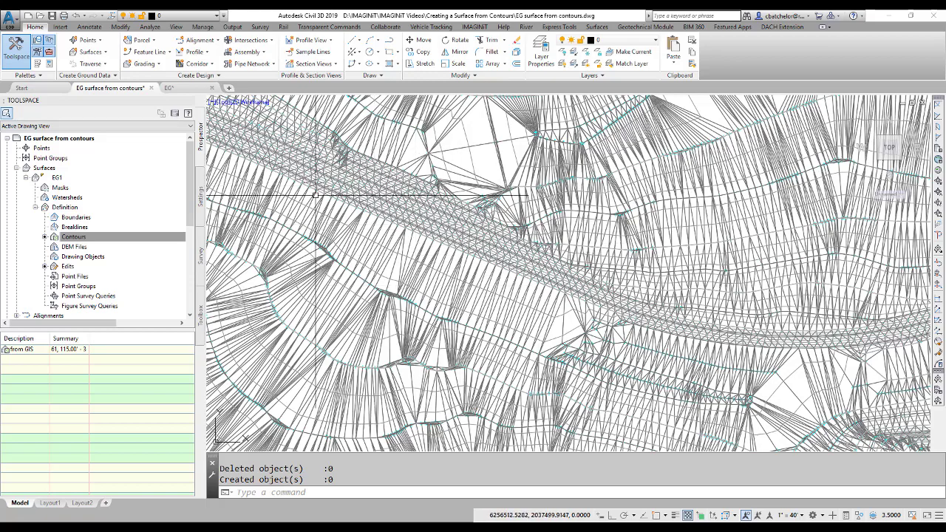
scroll(501, 247, "down", 5)
scroll(580, 238, "up", 3)
scroll(591, 237, "up", 3)
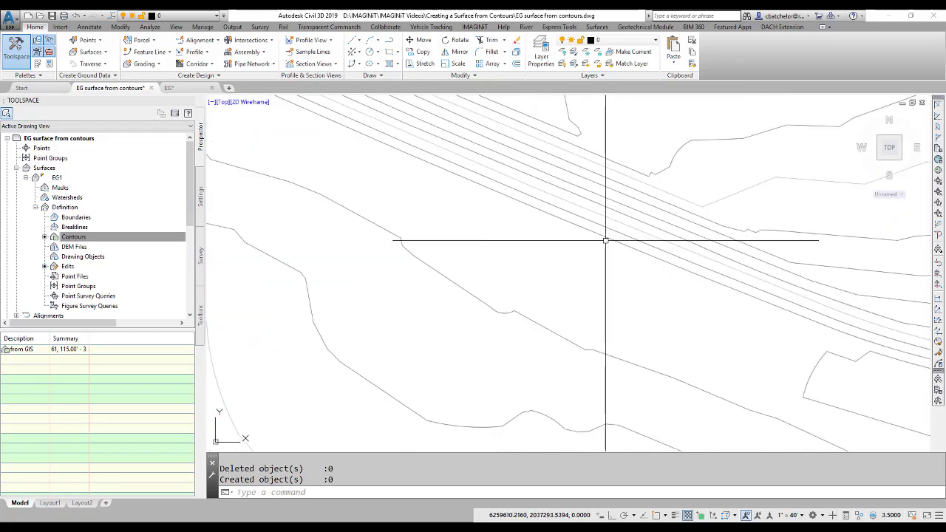
left_click(606, 240)
left_click(562, 228)
scroll(545, 239, "down", 4)
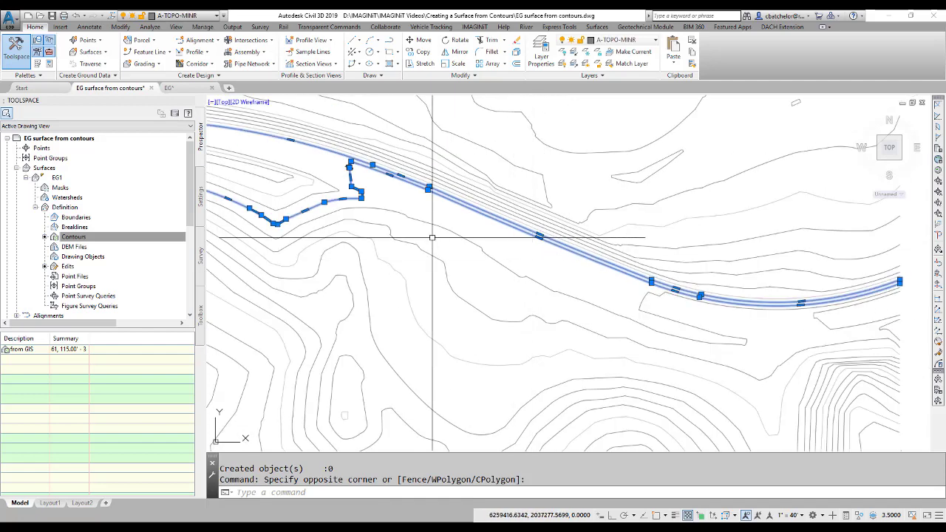
left_click(500, 260)
left_click(399, 354)
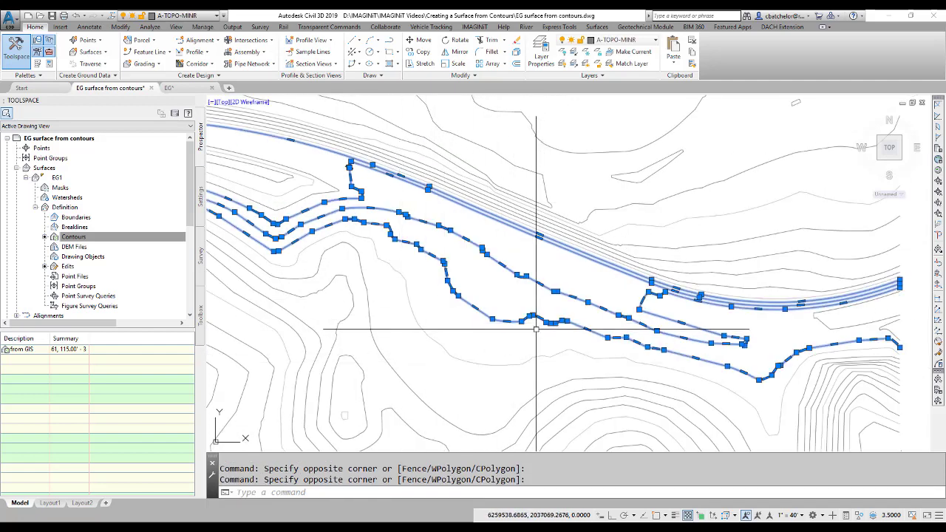
key("Escape")
scroll(564, 258, "up", 2)
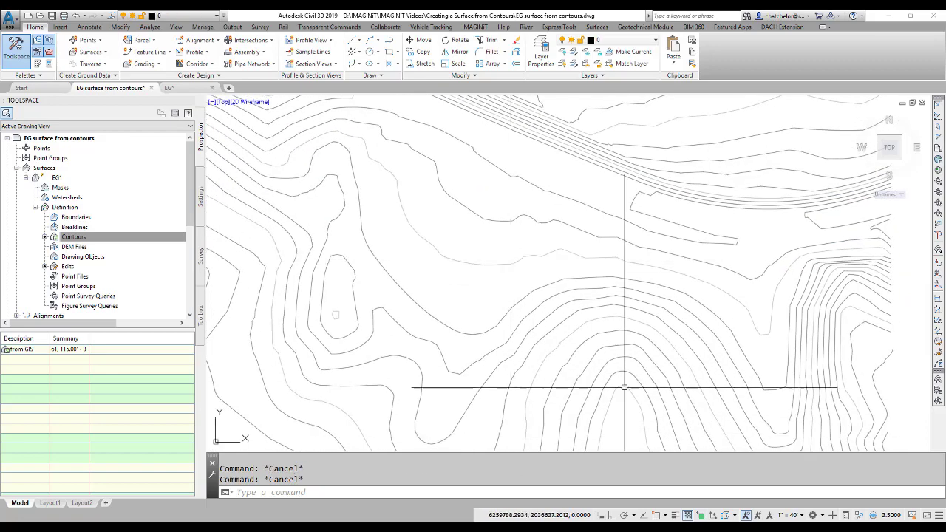
scroll(533, 224, "up", 3)
scroll(533, 224, "up", 5)
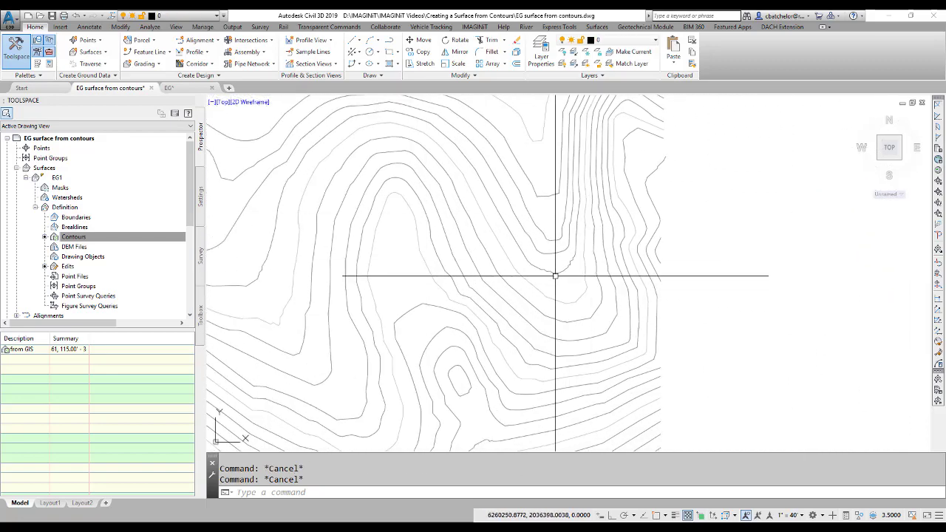
Remove three vertices from the upper contour and two from the lower curve
left_click(608, 245)
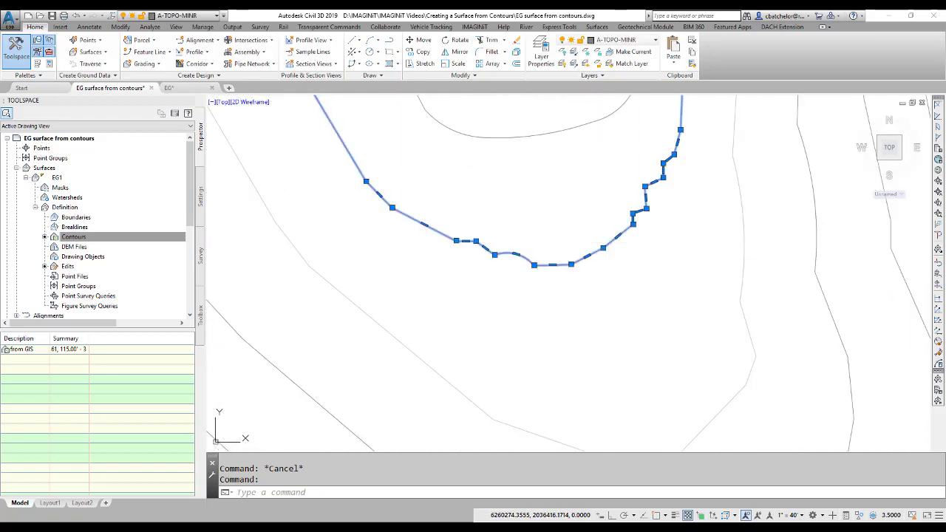
mouse_move(633, 214)
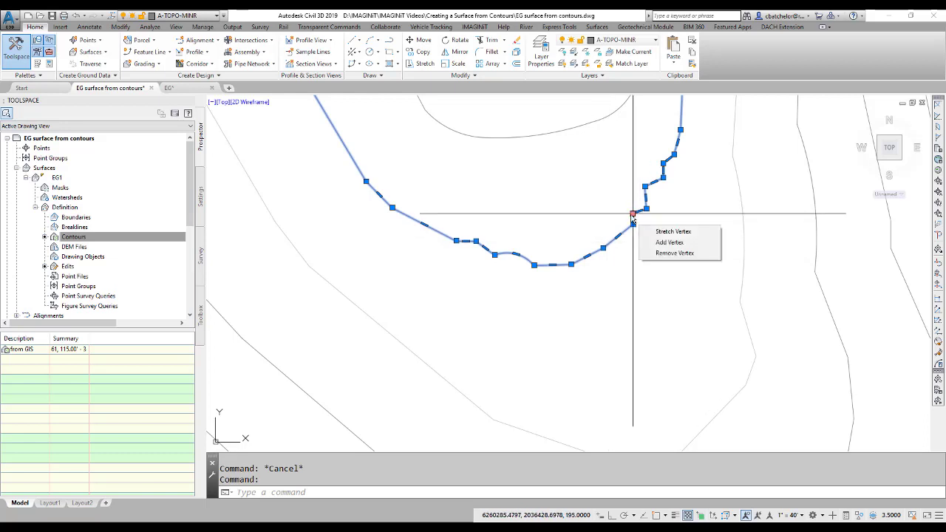
left_click(669, 253)
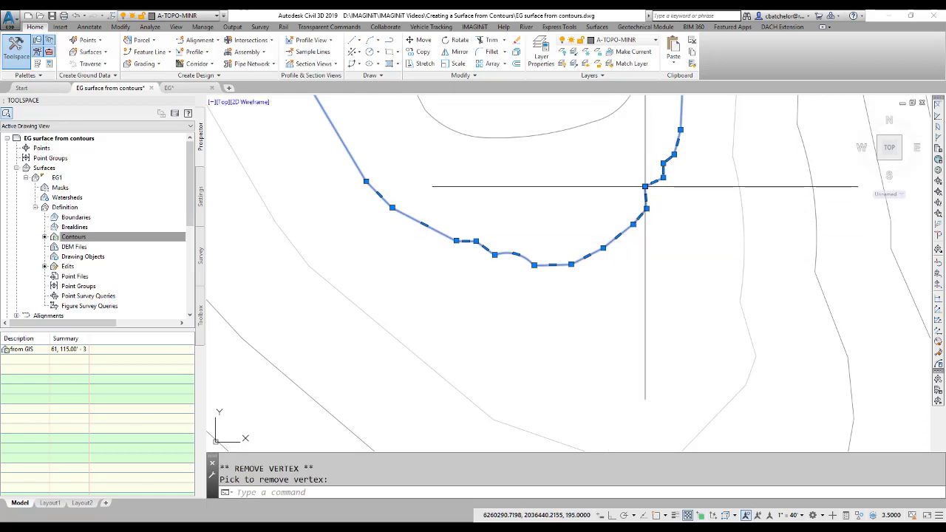
mouse_move(646, 187)
left_click(677, 226)
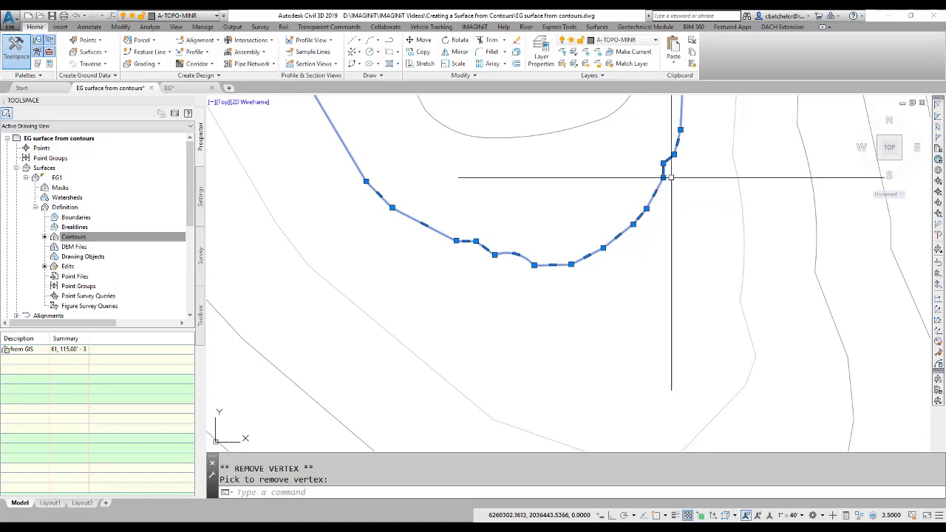
mouse_move(664, 163)
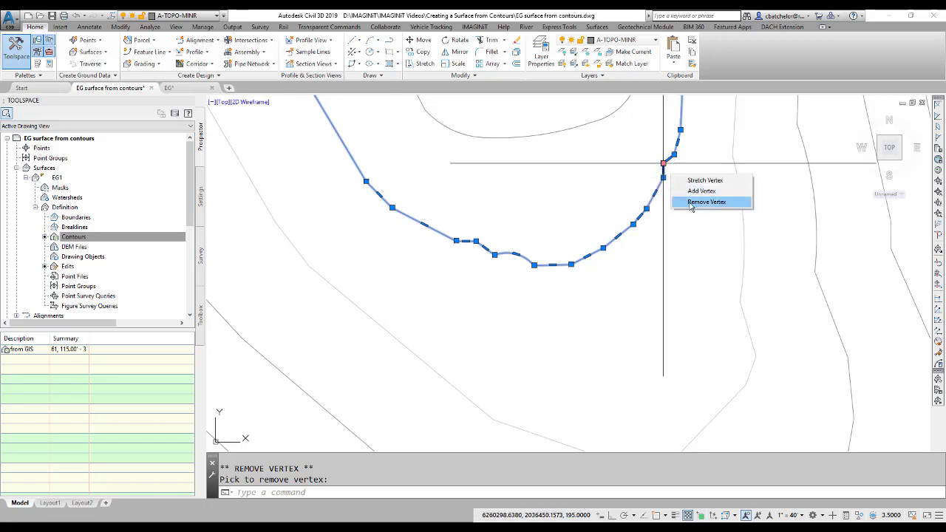
left_click(703, 202)
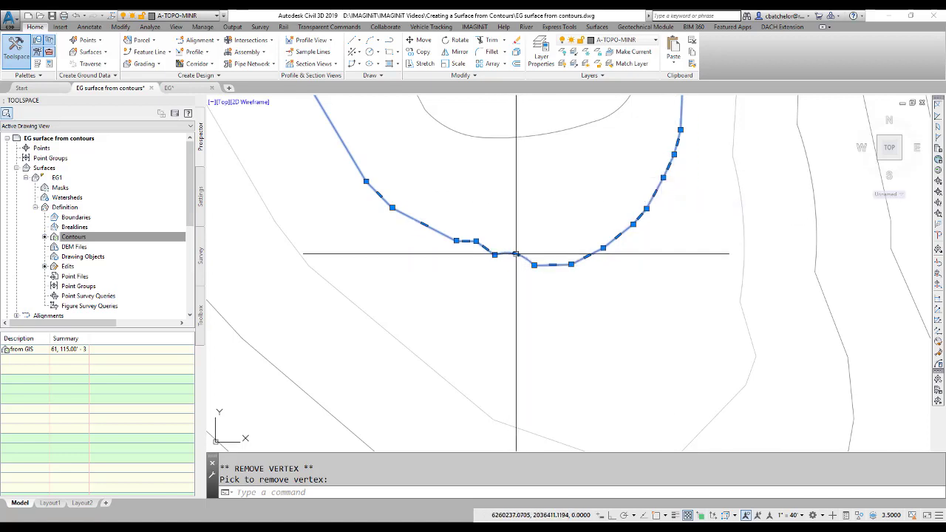
left_click(506, 253)
left_click(515, 259)
key("ctrl")
key("ctrl")
mouse_move(477, 243)
left_click(508, 286)
Deselect, inspect the long contour beside the road, then zoom back out
scroll(480, 269, "down", 5)
mouse_move(625, 279)
middle_mouse_down()
mouse_move(380, 334)
mouse_move(563, 293)
middle_mouse_up()
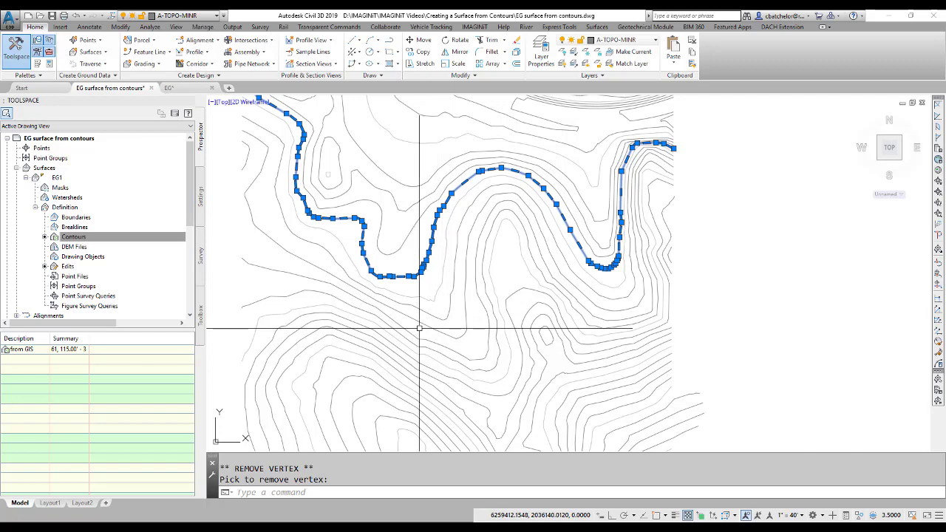
key("Escape")
scroll(465, 324, "down", 4)
middle_click_drag(465, 324, 507, 313)
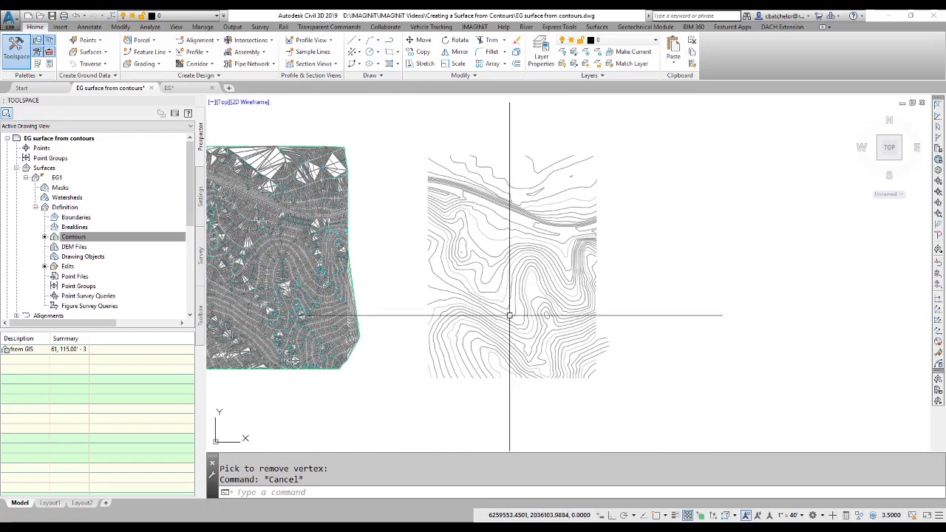
scroll(488, 201, "up", 5)
left_click(524, 180)
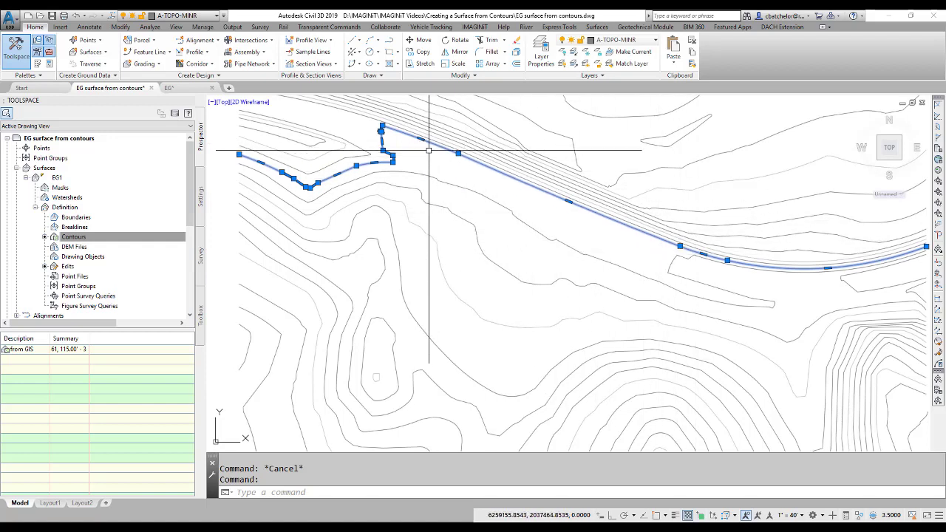
key("Escape")
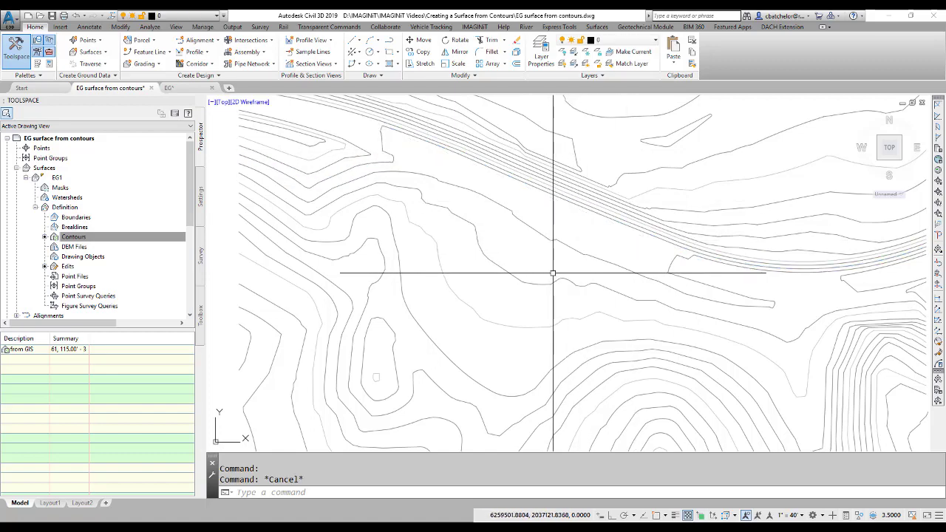
scroll(496, 276, "down", 4)
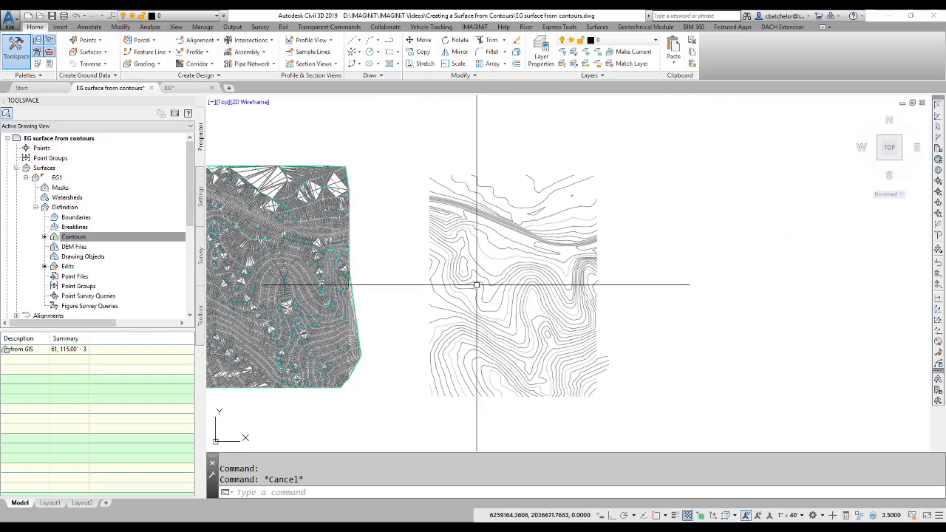
Create a second TIN surface named EG2 and collapse the EG1 entry
right_click(43, 169)
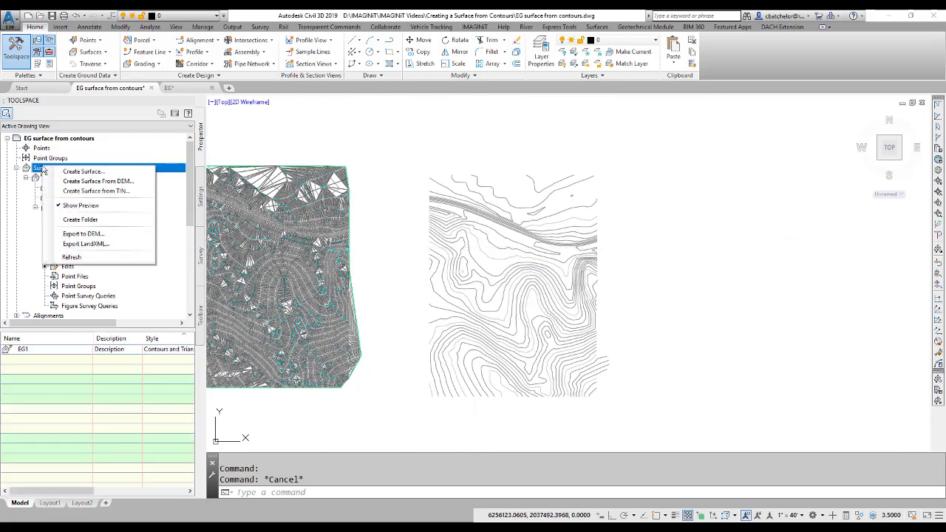
left_click(80, 172)
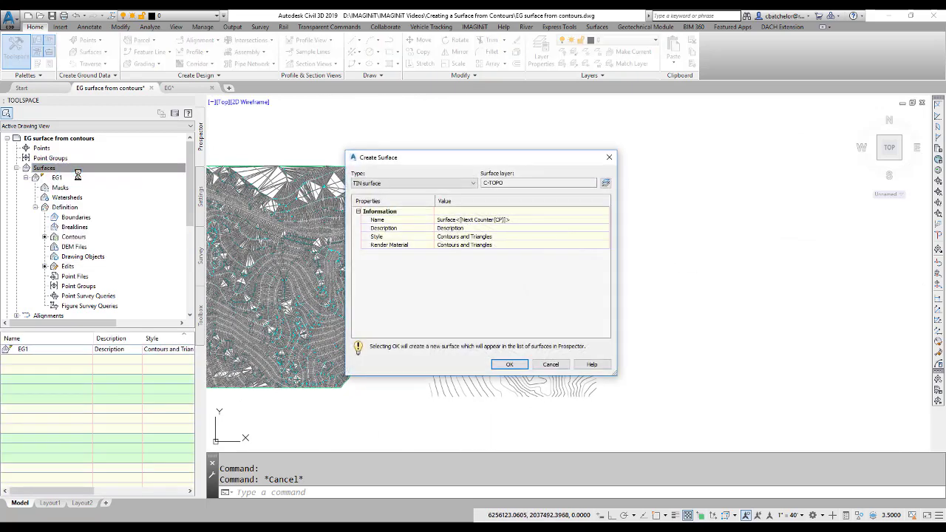
left_click(495, 220)
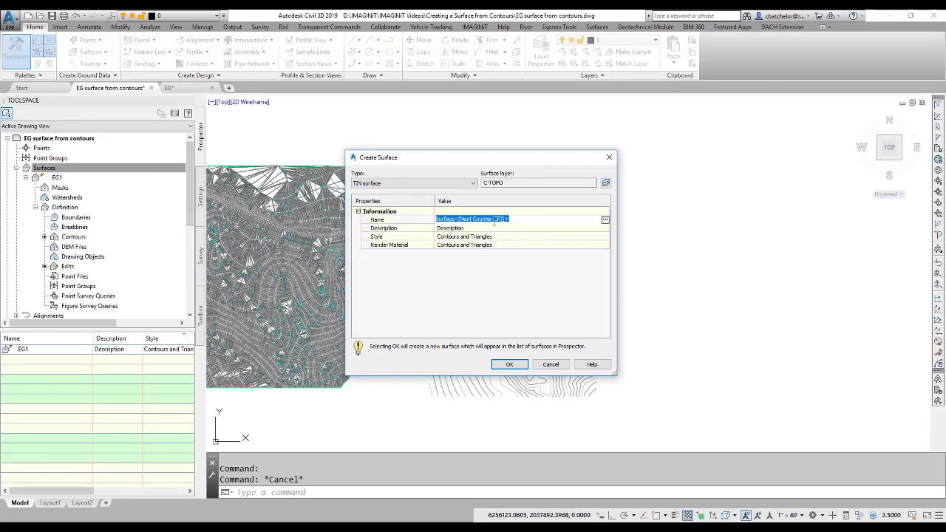
type("EG2")
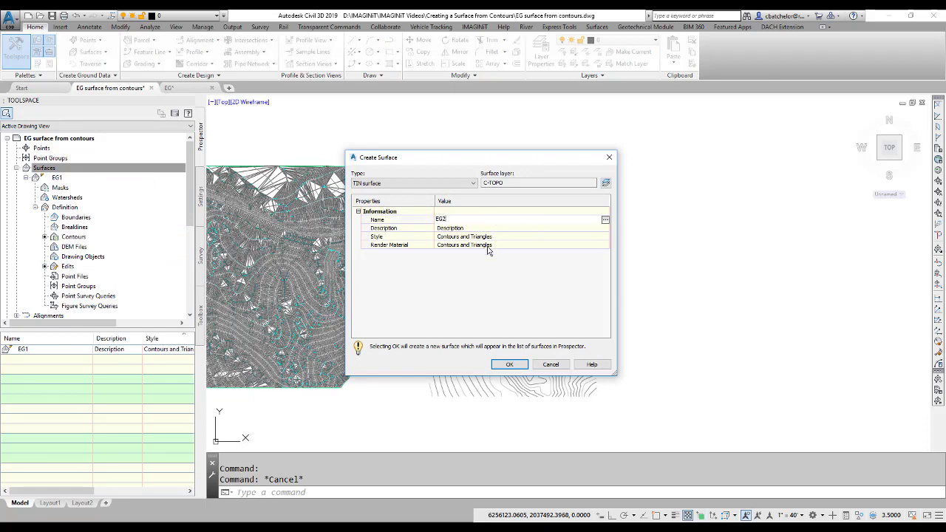
left_click(509, 365)
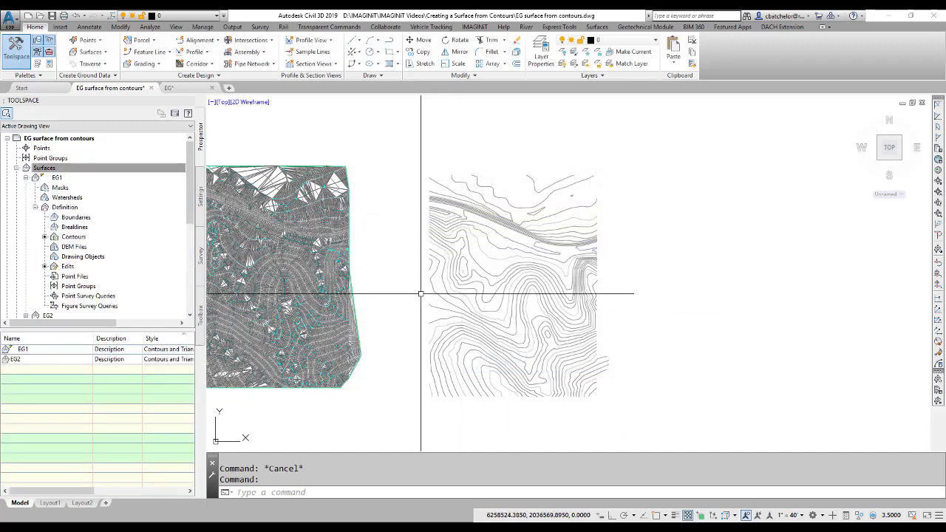
left_click(26, 178)
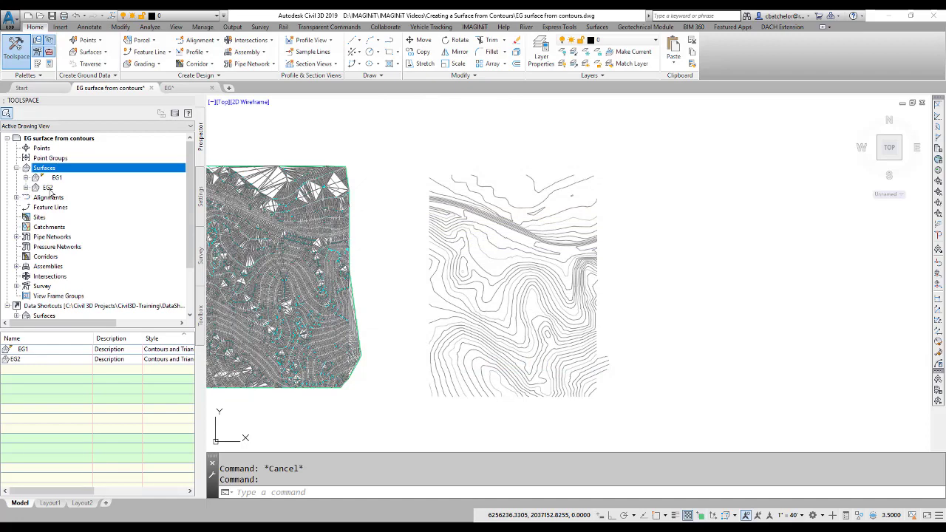
Add the simplified right-plan contours to EG2 as Standard breaklines described 'From Gis'
left_click(25, 187)
left_click(35, 218)
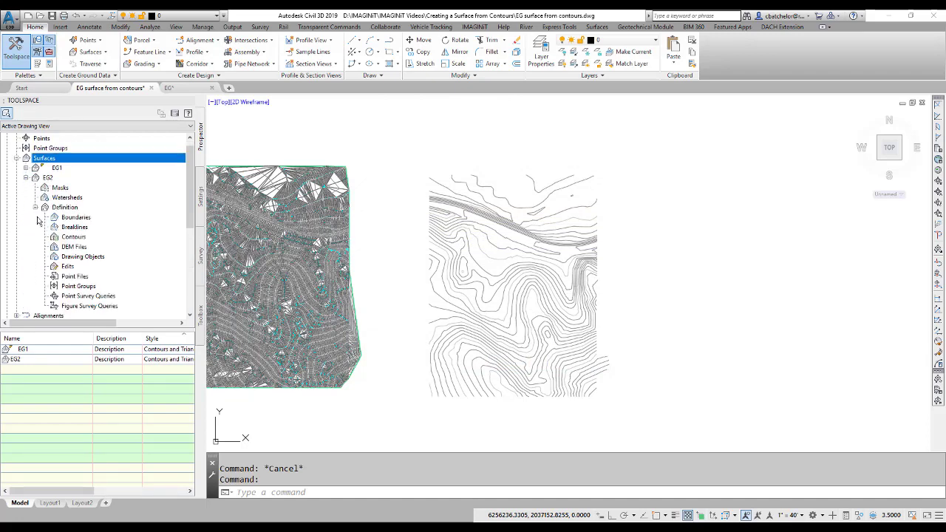
left_click(628, 414)
left_click(405, 156)
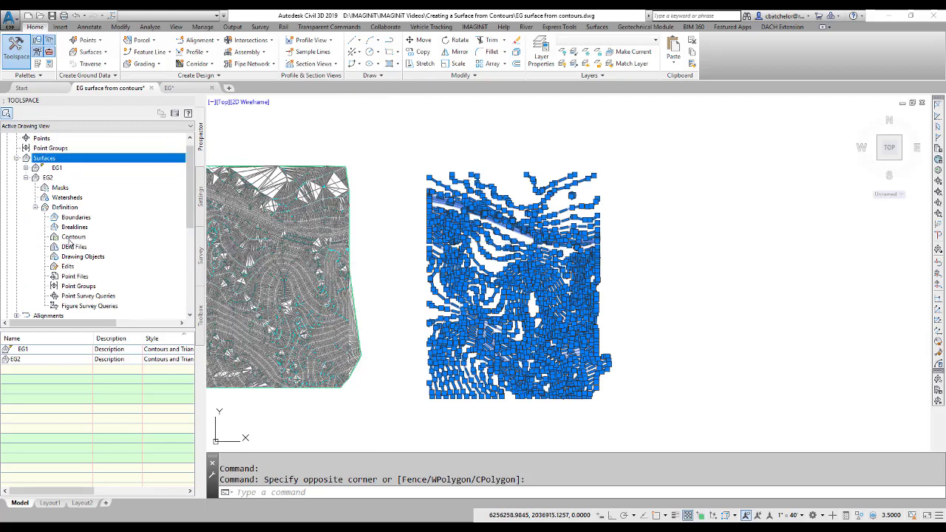
right_click(72, 232)
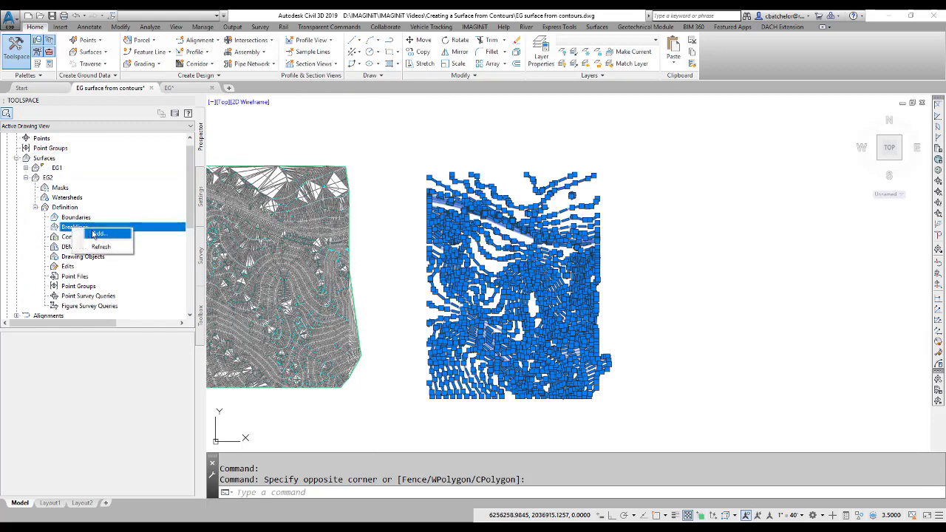
left_click(93, 234)
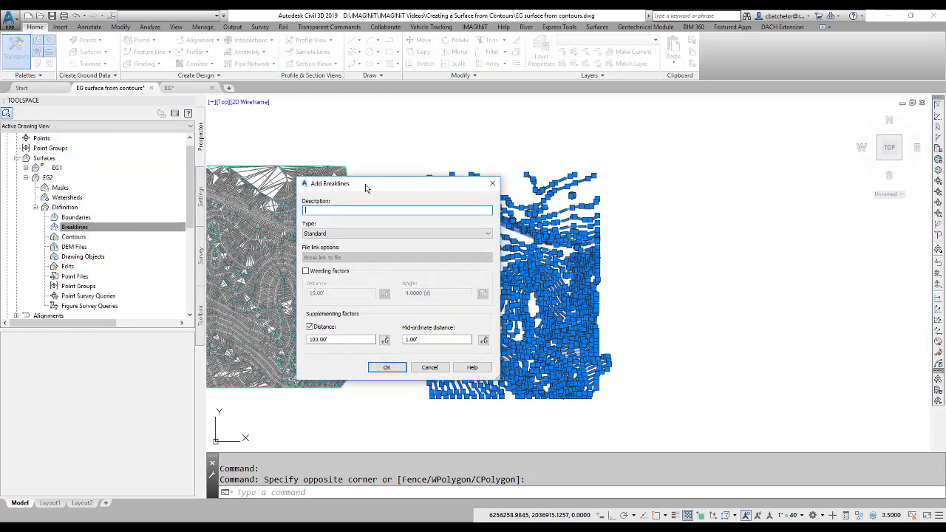
left_click_drag(360, 186, 261, 184)
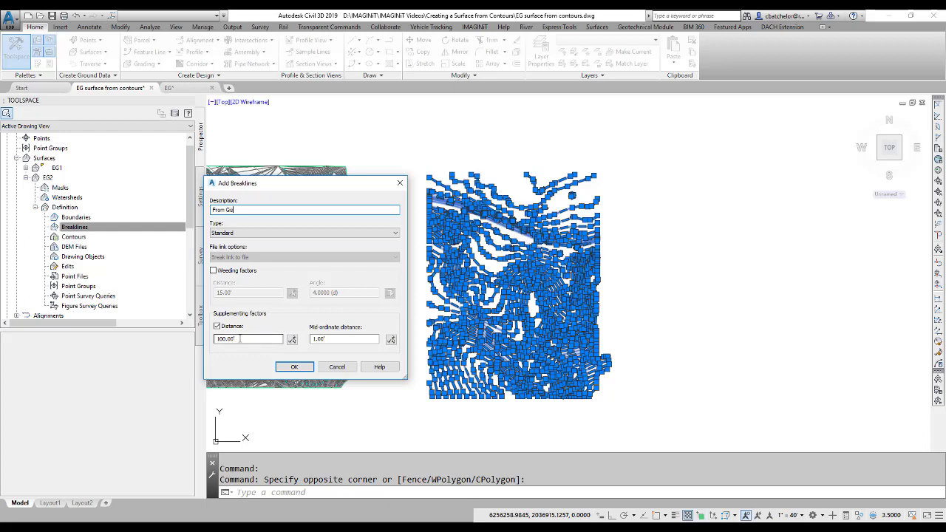
left_click(294, 366)
Check EG1's TIN statistics (42662 triangles, max area 18062.24 Sq. Ft.) and close its properties
scroll(363, 359, "up", 2)
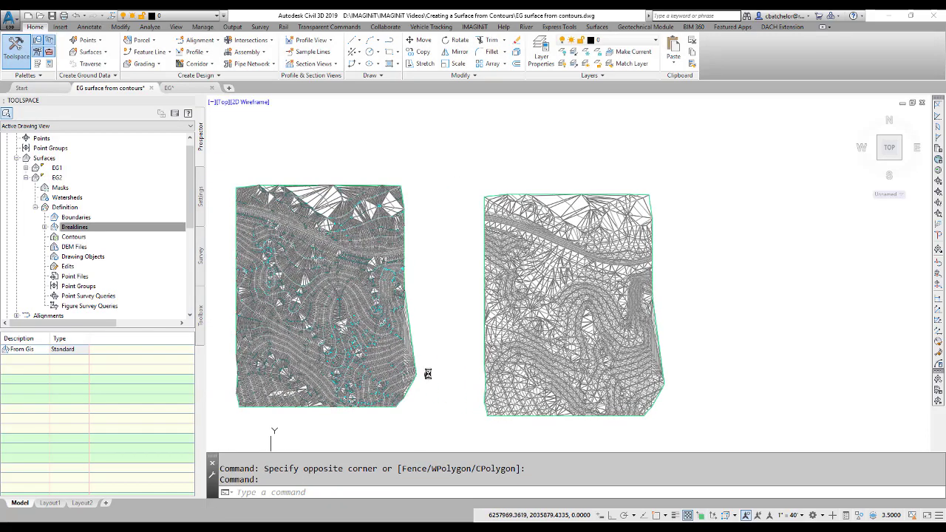
scroll(439, 354, "down", 2)
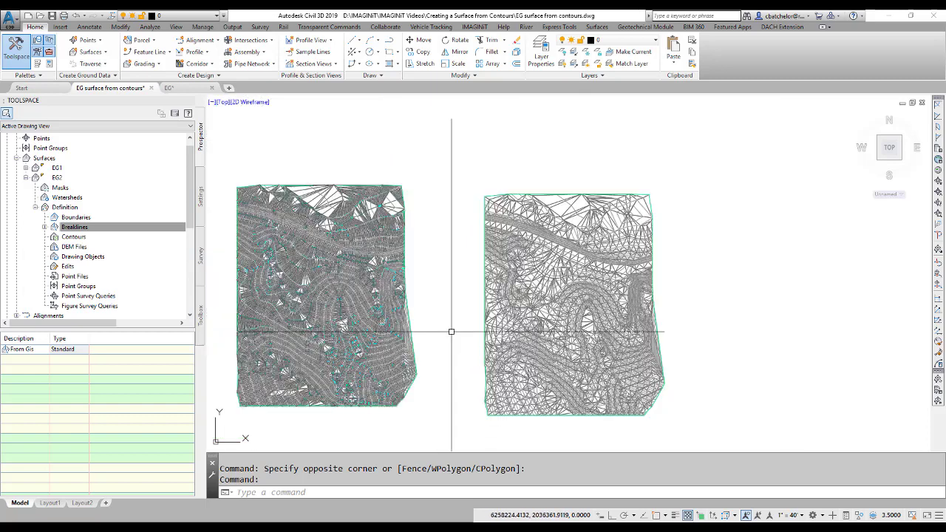
left_click(330, 196)
right_click(331, 196)
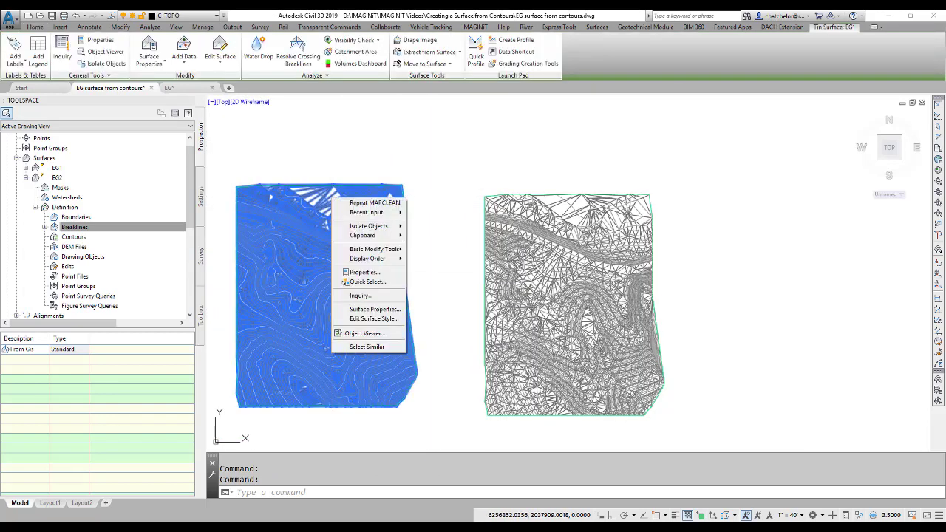
left_click(373, 309)
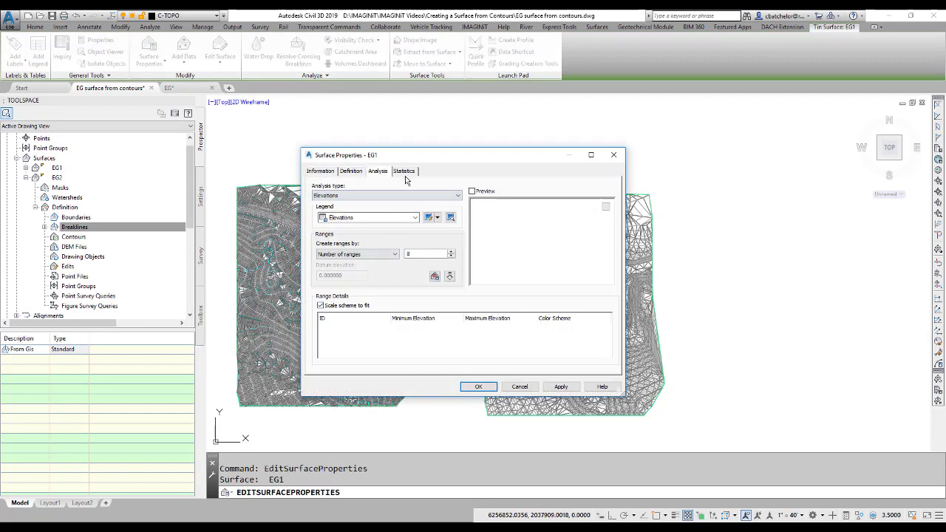
left_click(405, 172)
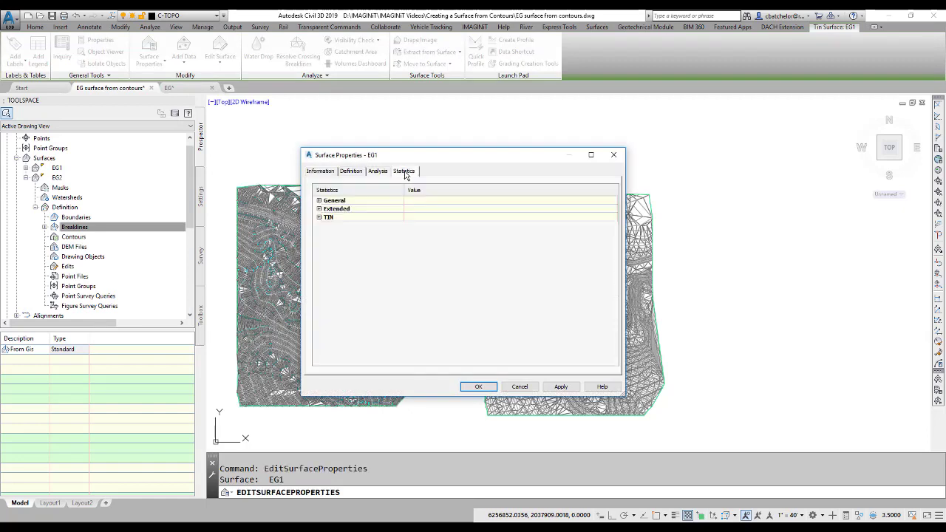
left_click(320, 219)
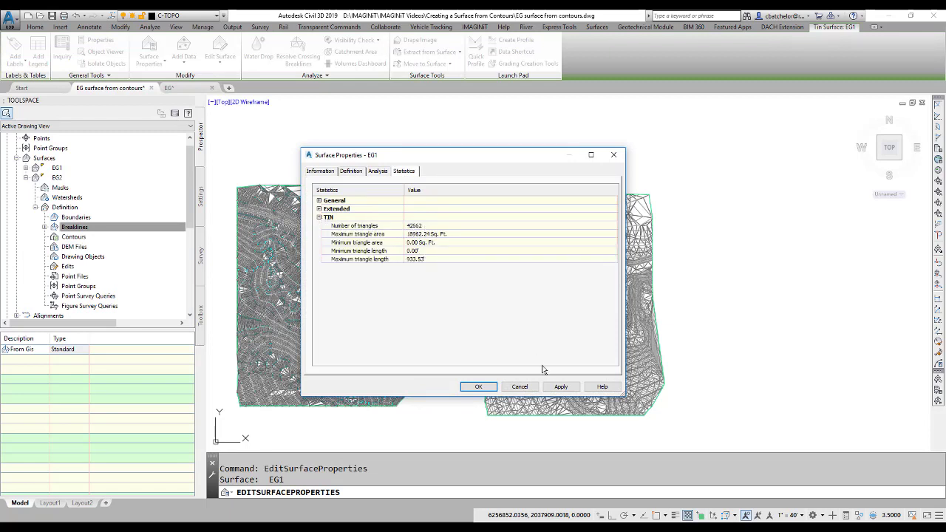
left_click(521, 387)
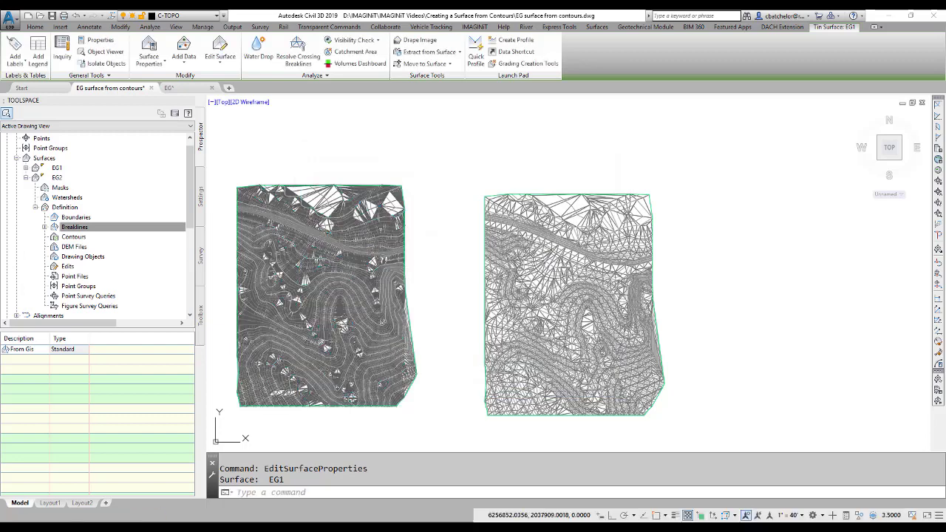
left_click(571, 218)
right_click(571, 219)
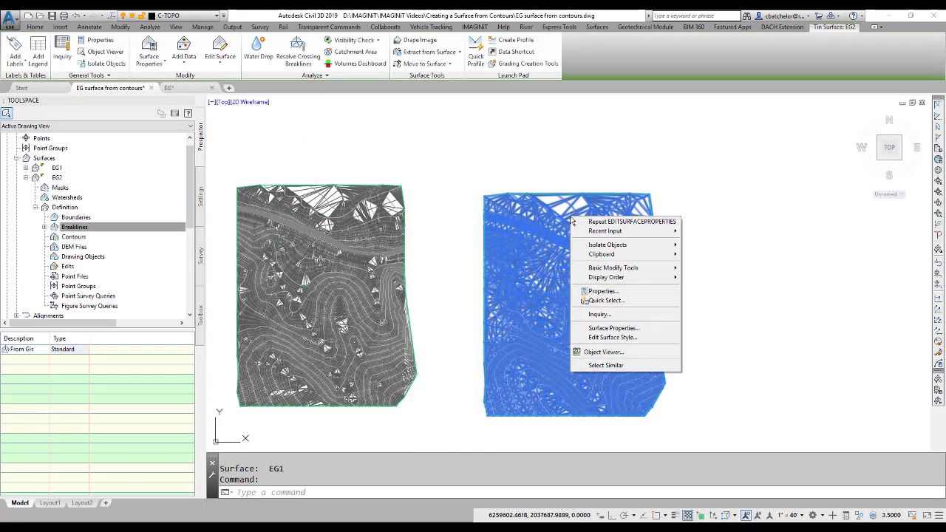
left_click(614, 328)
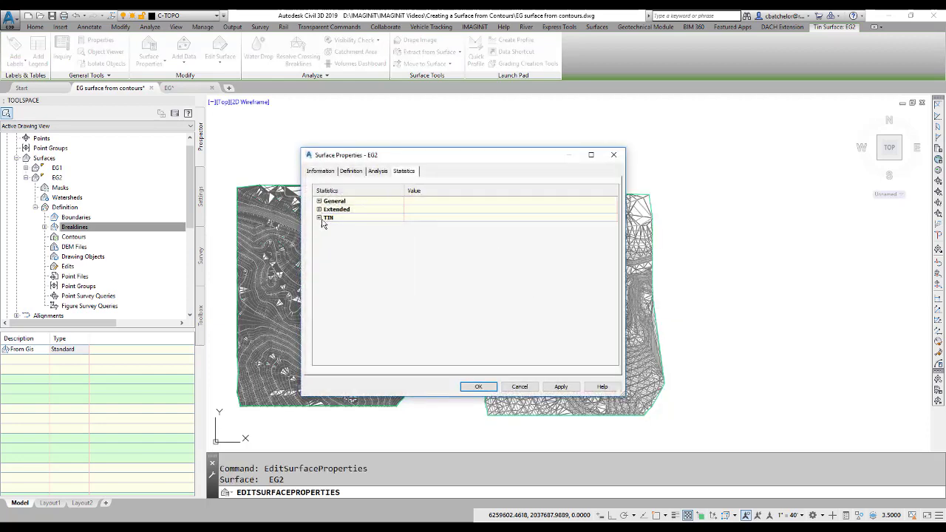
left_click(319, 218)
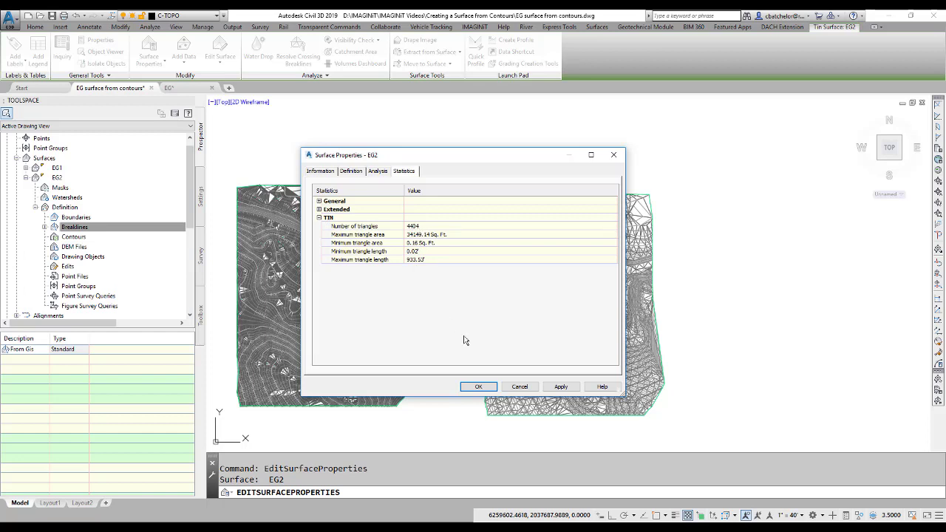
left_click(521, 387)
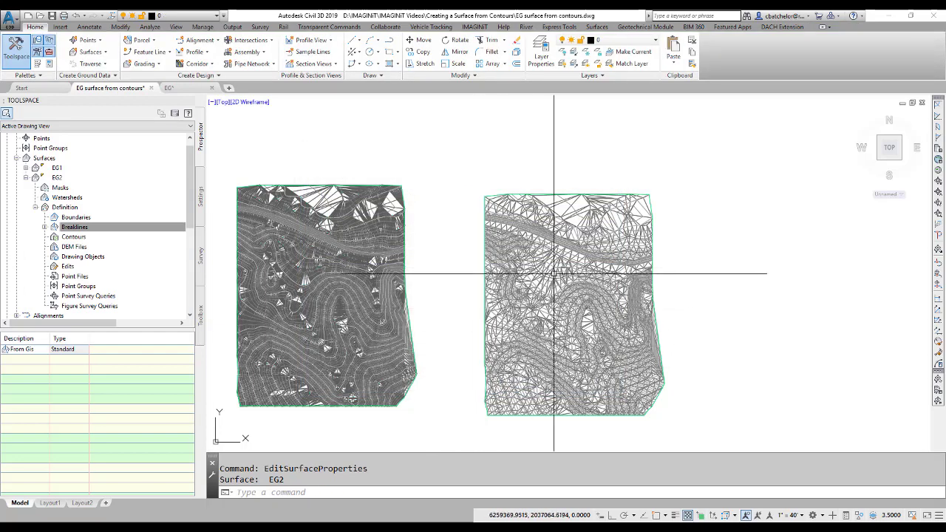
Apply the Contours 1' and 5' (Background) style to the EG2 surface
left_click(571, 212)
right_click(570, 213)
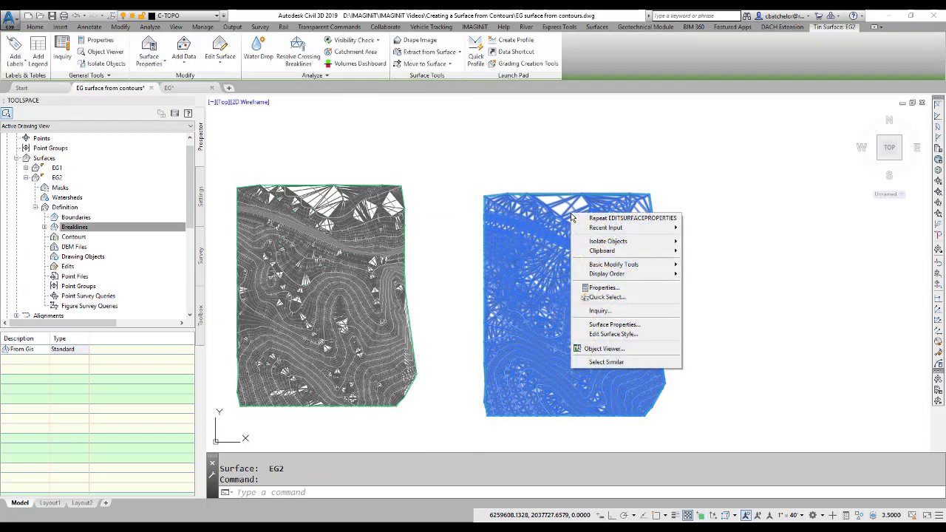
left_click(617, 326)
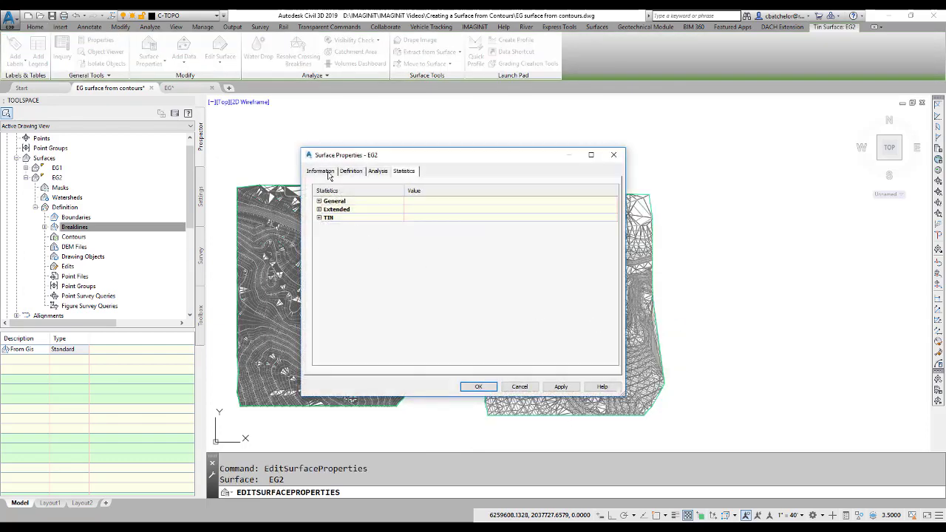
left_click(321, 170)
left_click(379, 272)
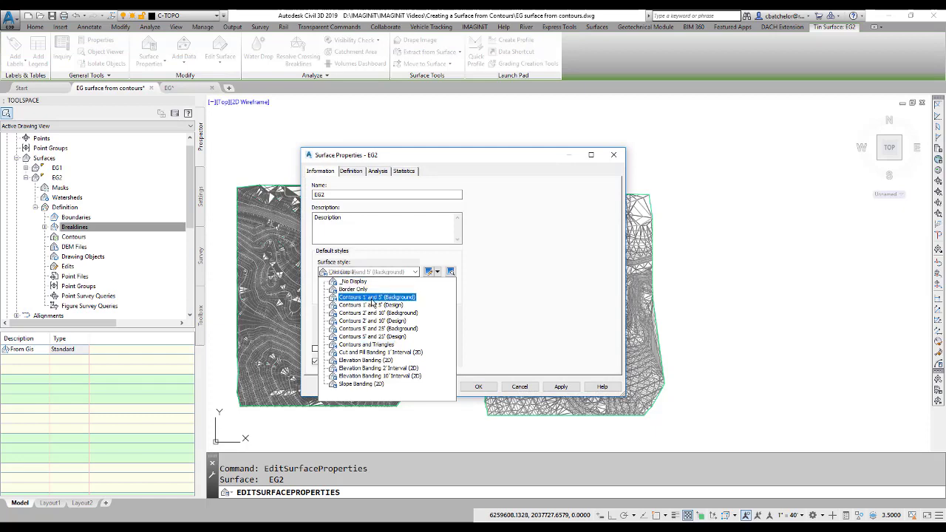
left_click(374, 297)
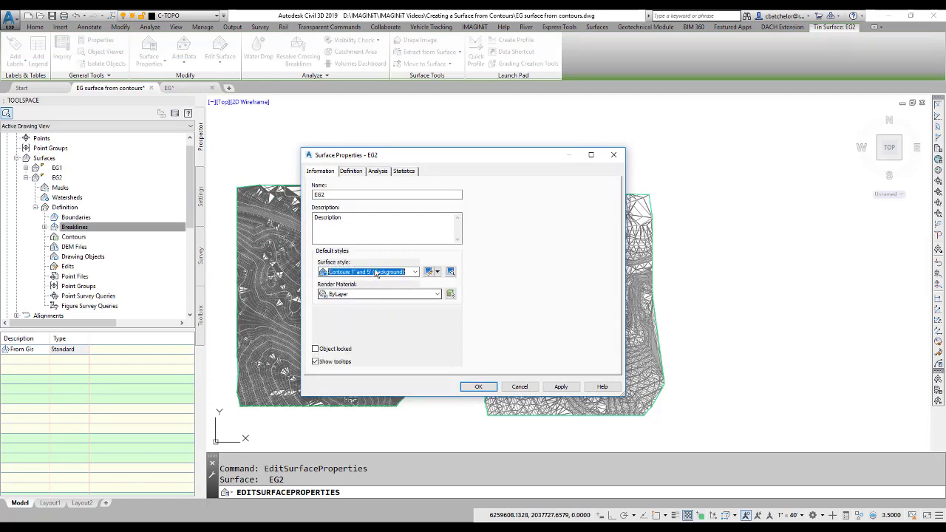
left_click(560, 386)
left_click(478, 387)
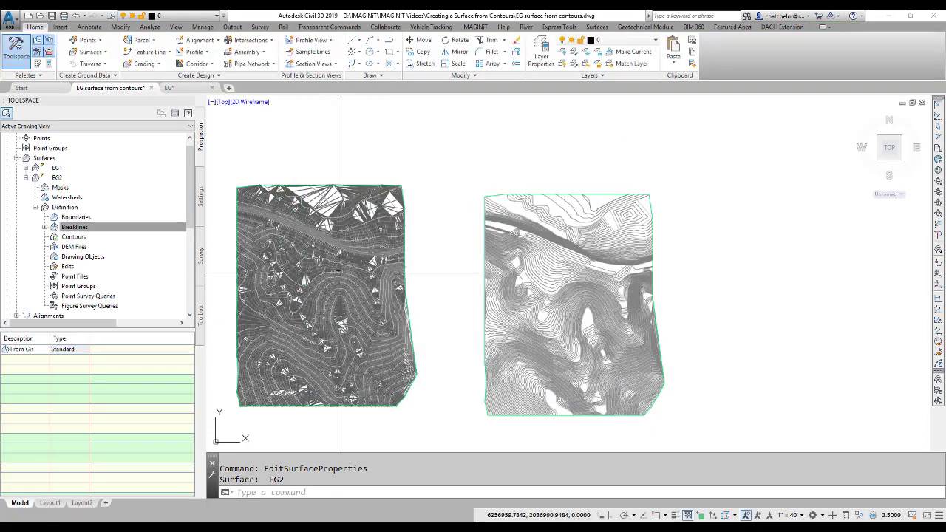
Restyle the EG1 surface as Contours 1' and 5' (Design) red contours
left_click(332, 220)
right_click(331, 214)
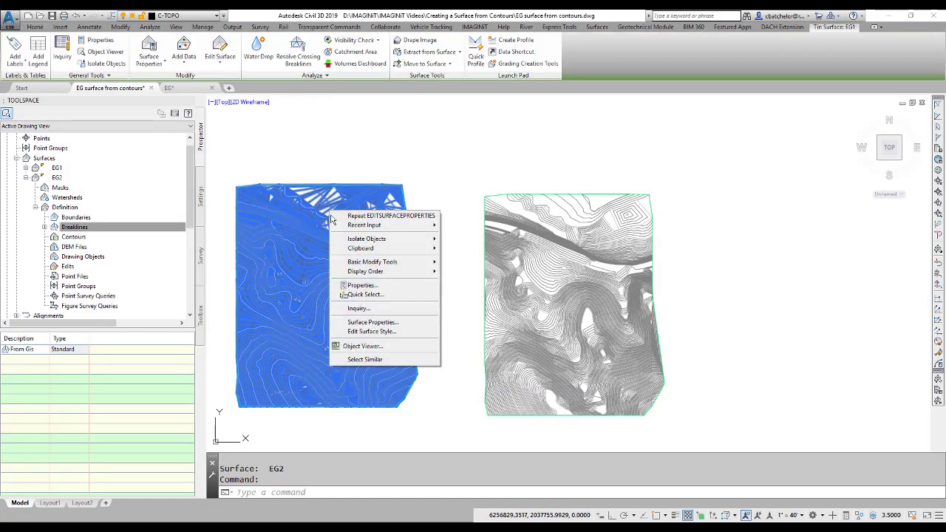
left_click(369, 321)
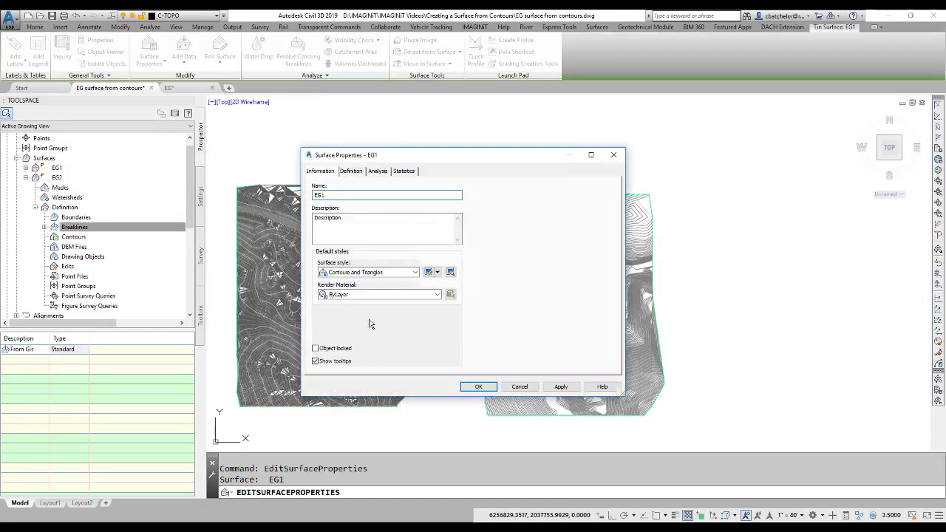
left_click(360, 272)
left_click(561, 387)
left_click(478, 387)
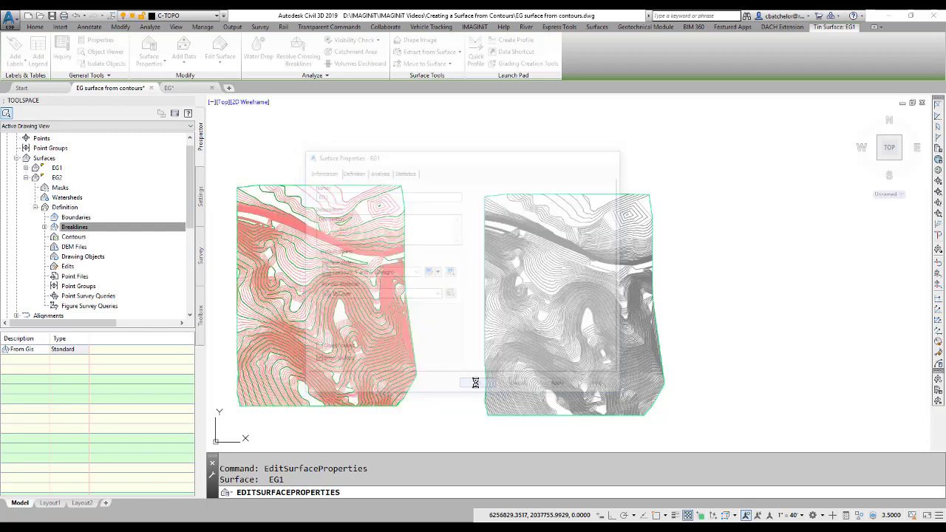
left_click(499, 370)
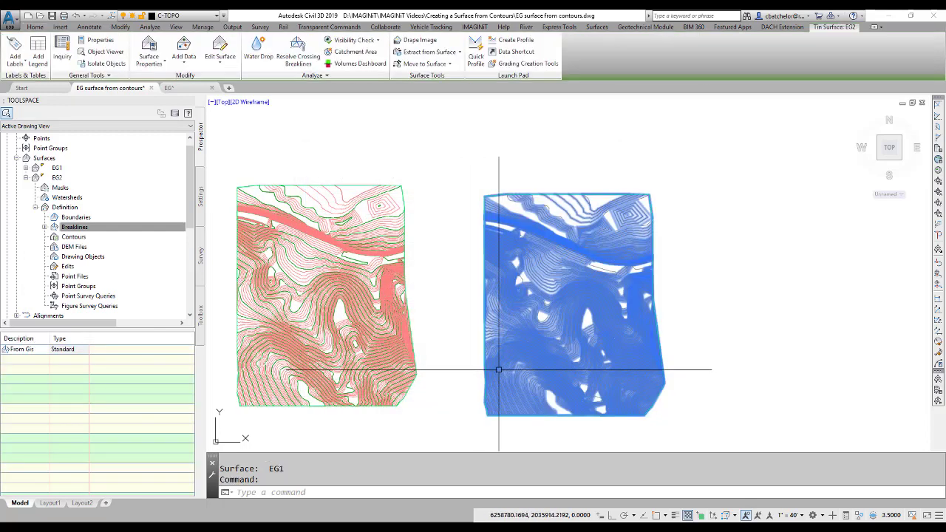
Move EG2 with M from its contour peak onto the matching EG1 peak
type("m")
key("Return")
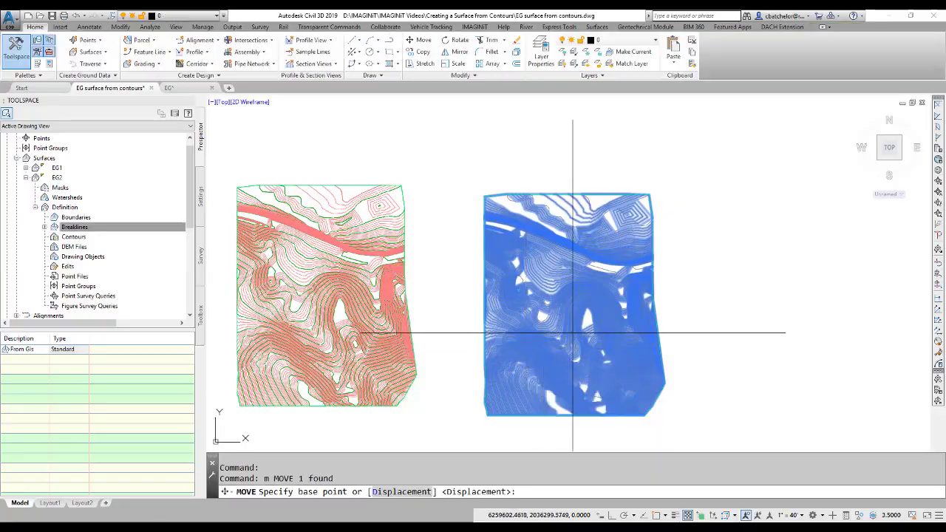
scroll(577, 310, "up", 5)
scroll(582, 306, "up", 2)
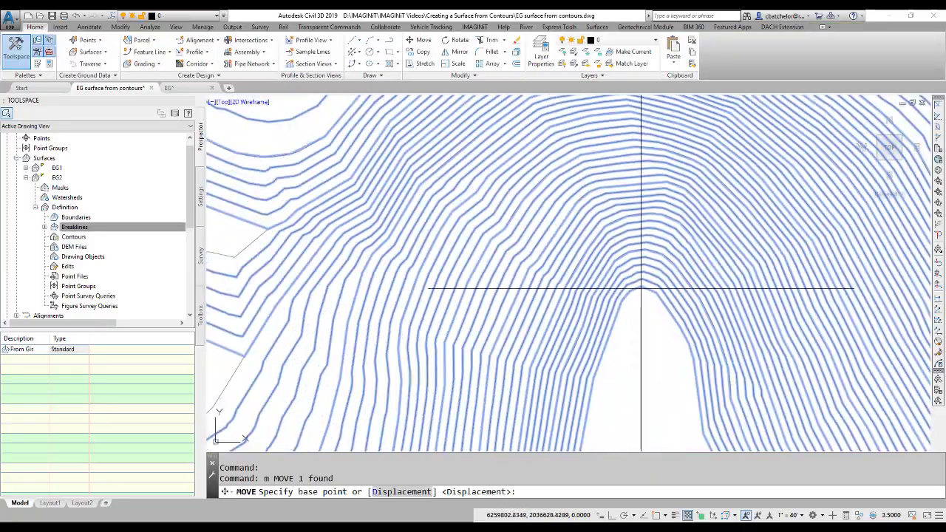
left_click(634, 296)
scroll(617, 301, "down", 4)
scroll(483, 315, "down", 3)
scroll(585, 291, "up", 6)
scroll(495, 284, "up", 4)
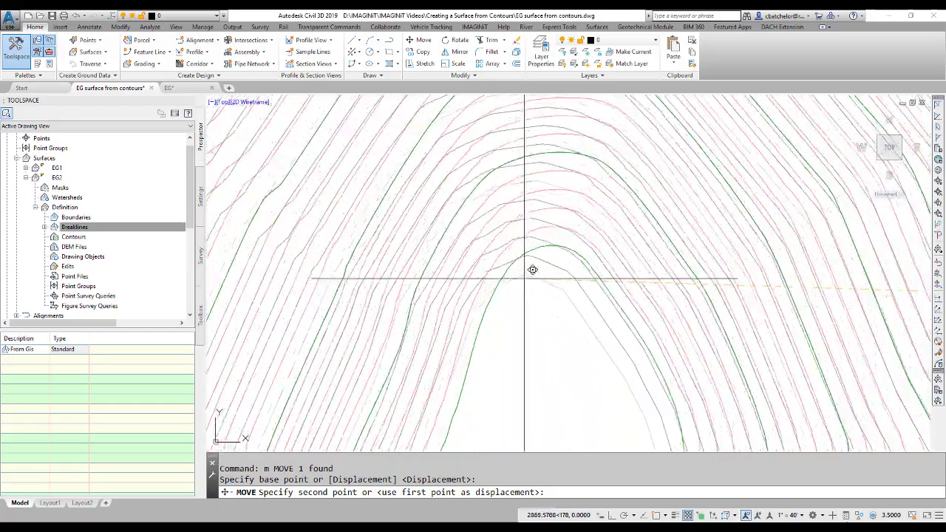
scroll(558, 241, "up", 1)
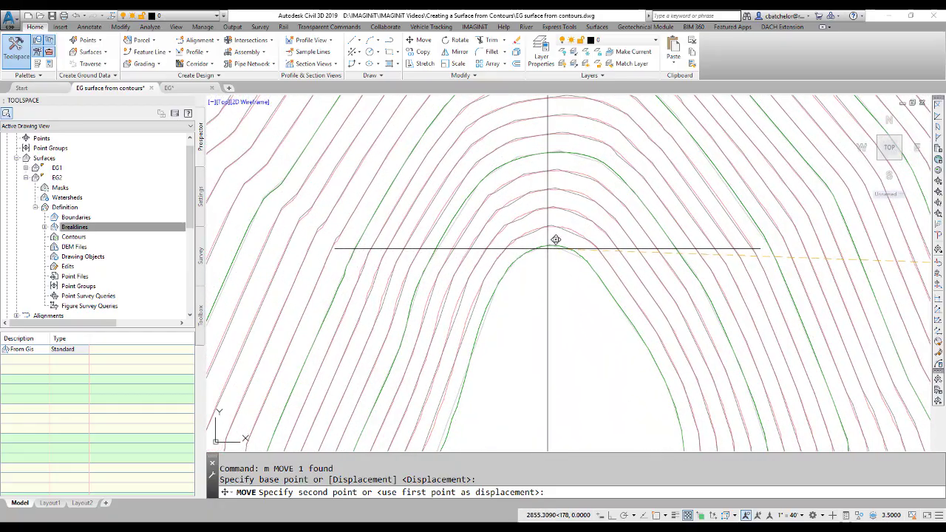
left_click(557, 240)
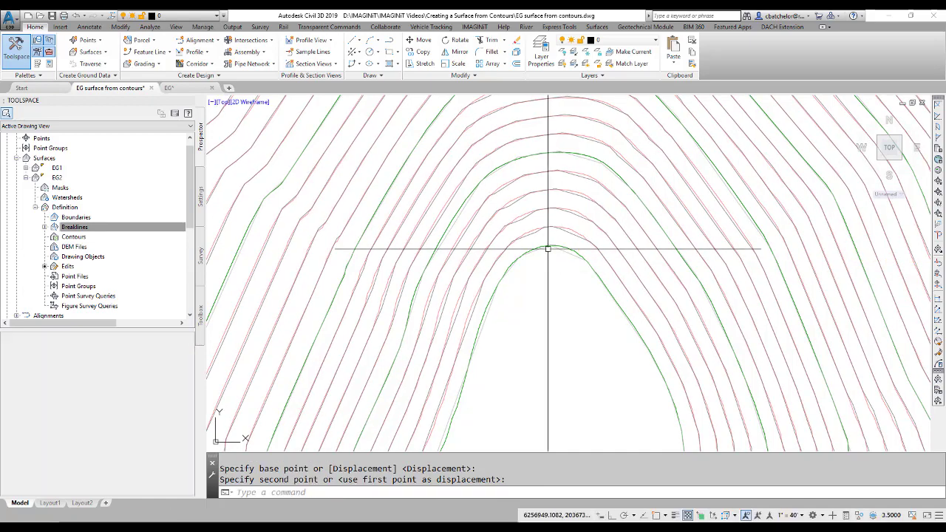
Zoom and pan the view to frame the overlaid EG1 and EG2 contours
scroll(521, 314, "down", 1)
scroll(535, 303, "up", 1)
scroll(535, 303, "up", 3)
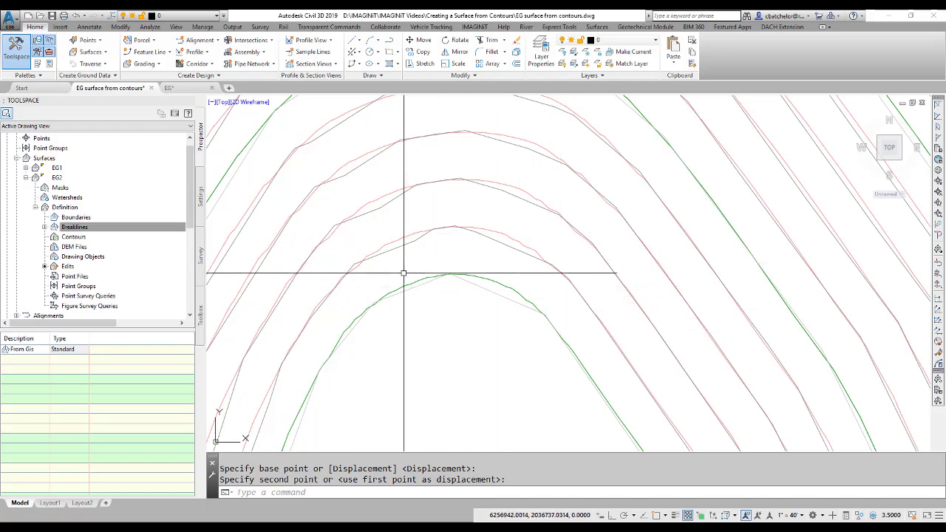
scroll(431, 320, "down", 5)
scroll(441, 335, "down", 3)
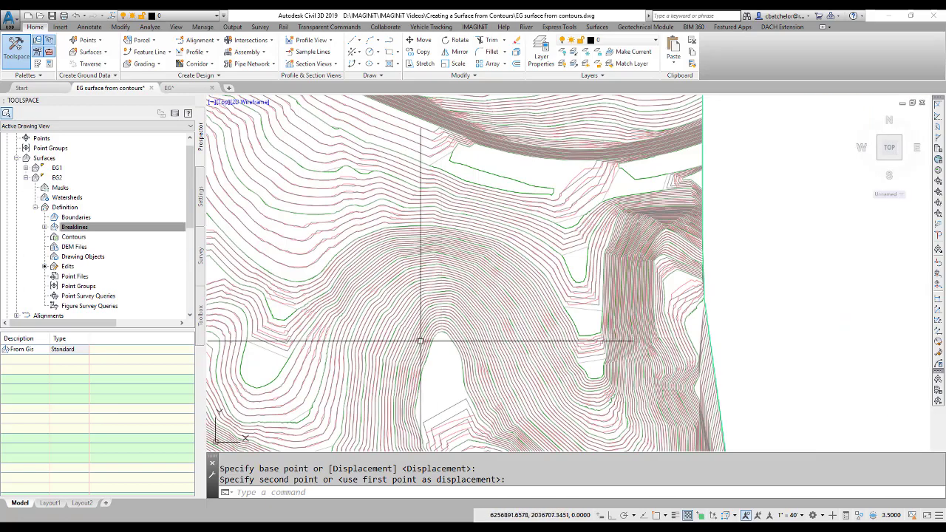
scroll(421, 348, "down", 1)
scroll(422, 356, "down", 2)
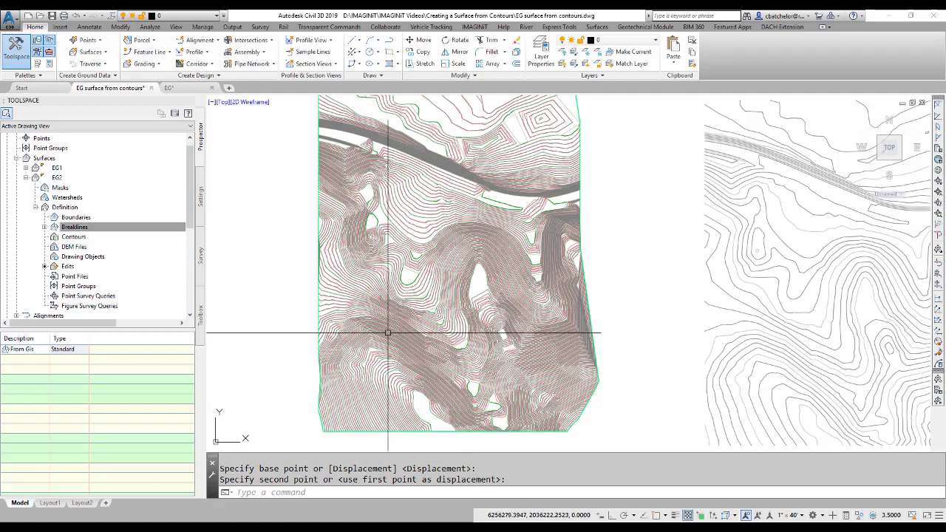
scroll(390, 335, "down", 2)
middle_click_drag(390, 334, 371, 343)
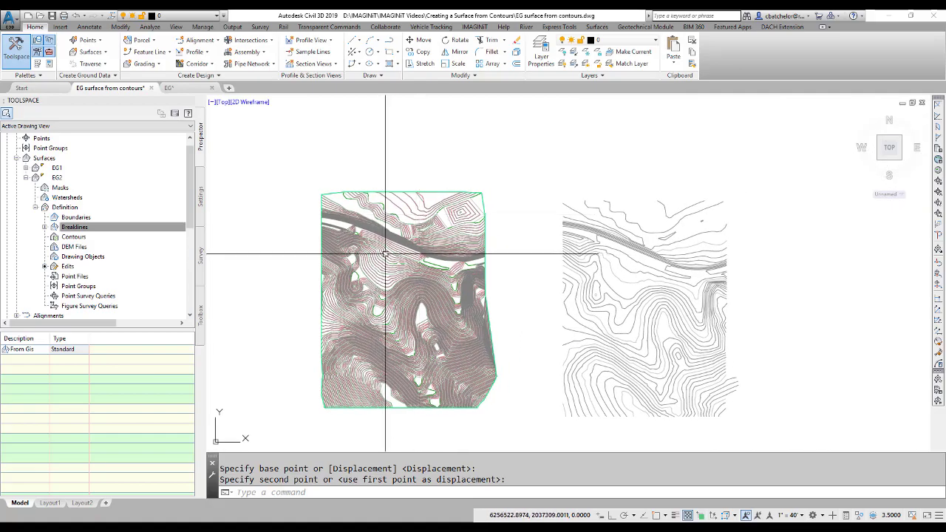